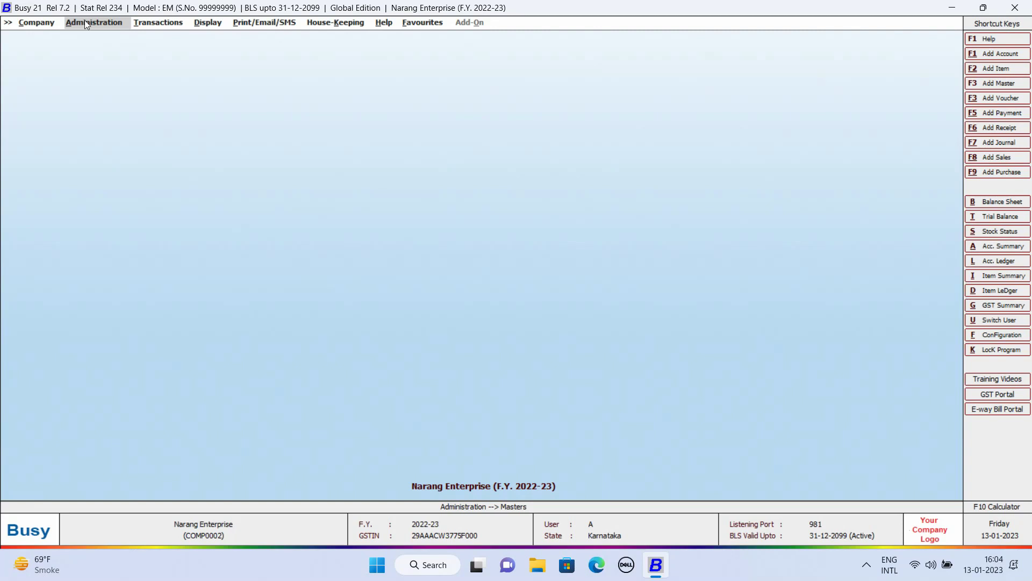
# Step: Go to the General section of Administration > Configuration > Features / Options
pyautogui.click(85, 23)
pyautogui.press('Return')
pyautogui.click(108, 48)
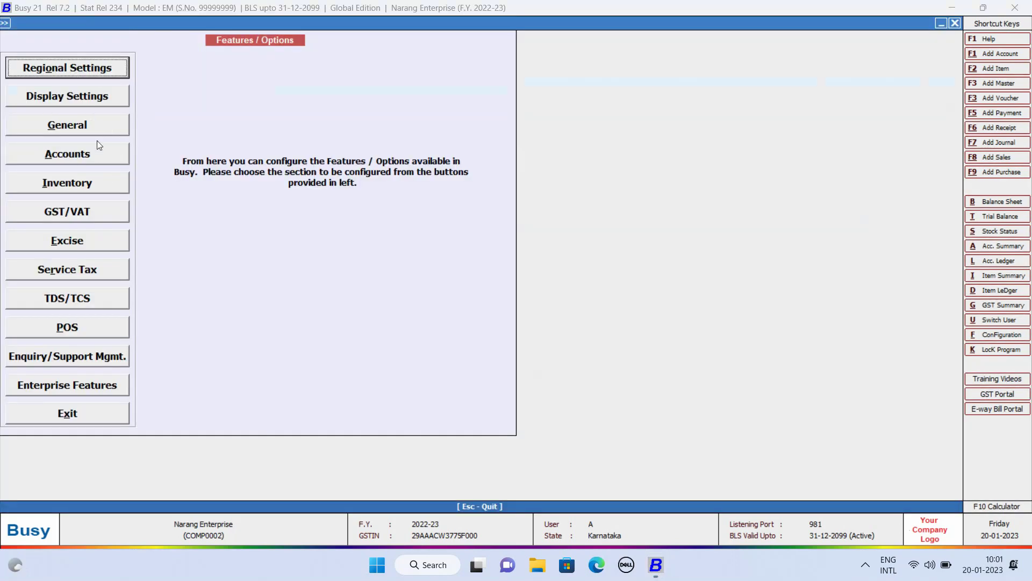
pyautogui.click(87, 128)
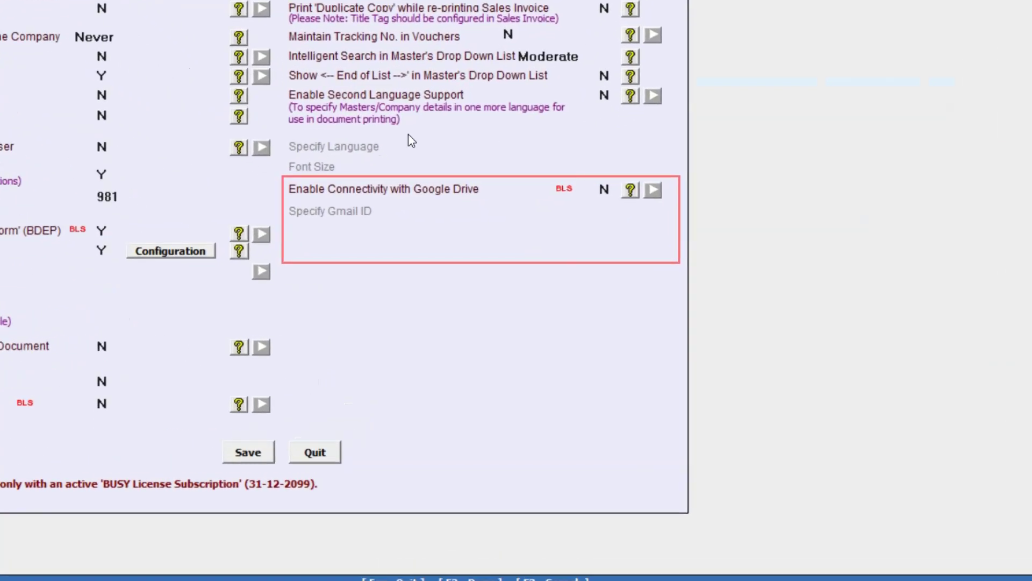
# Step: Set Google Drive connectivity to Y, authorise the Gmail ID, and save the General options
pyautogui.click(603, 188)
pyautogui.write('Y')
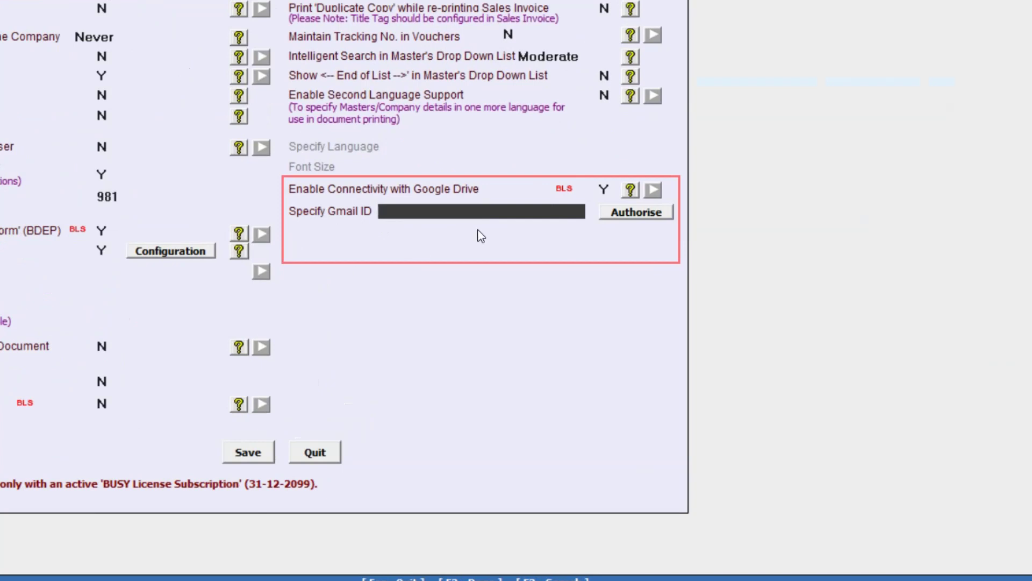
pyautogui.hotkey('ctrl', 'v')
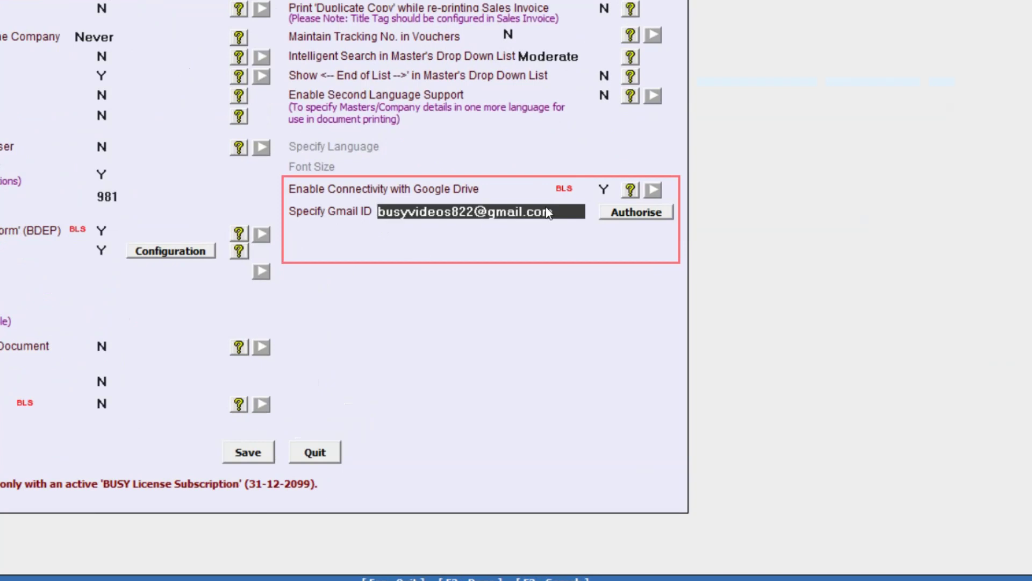
pyautogui.click(630, 211)
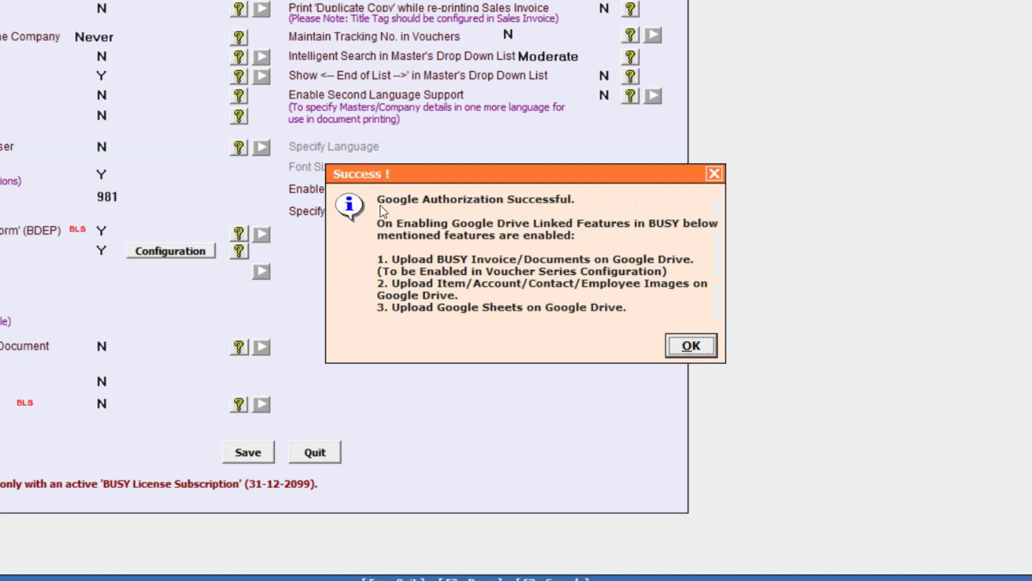
pyautogui.click(691, 345)
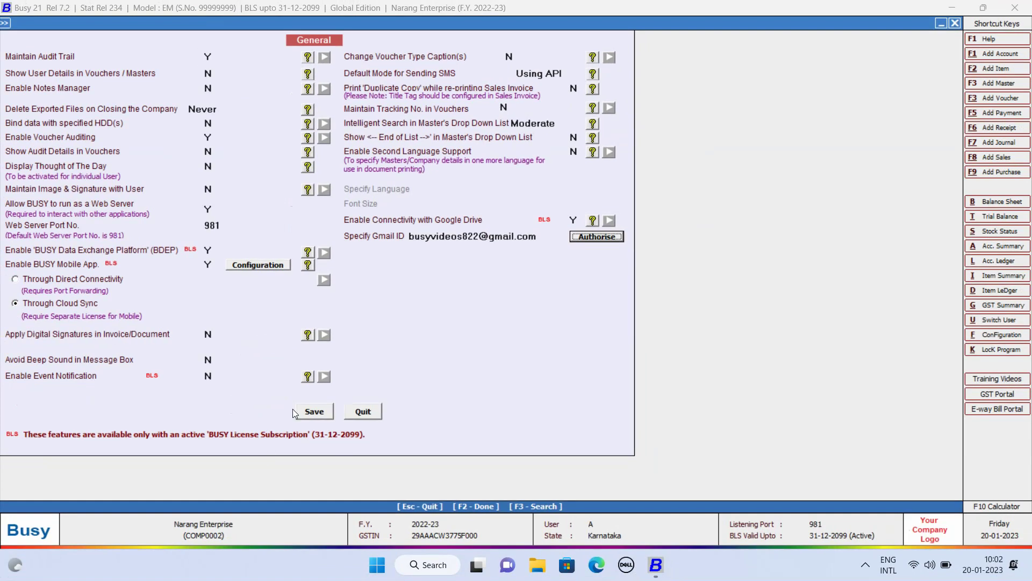
pyautogui.click(309, 411)
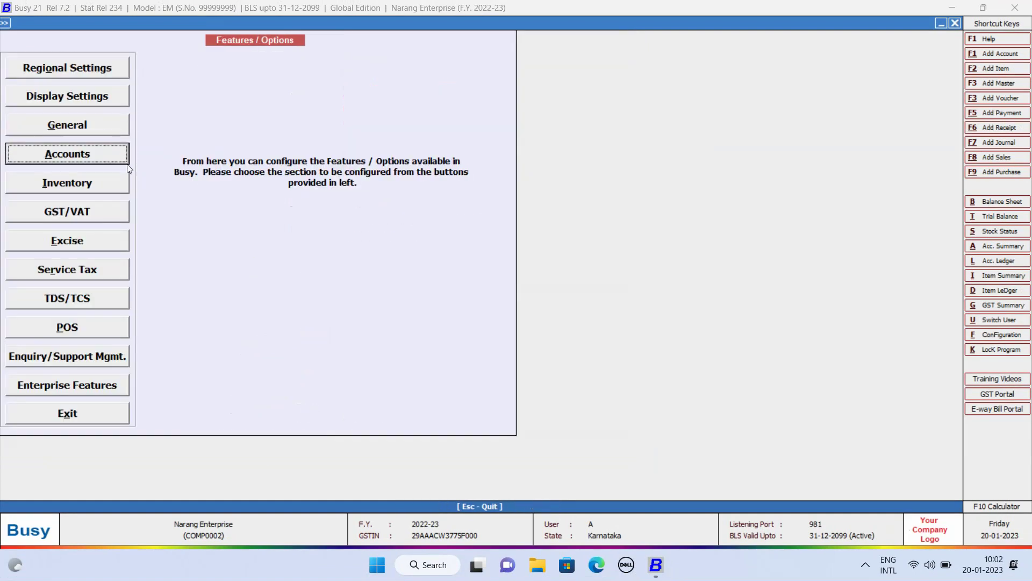
# Step: In Accounts options, keep accounting voucher images and save them and BUSY documents on Google Drive
pyautogui.click(92, 162)
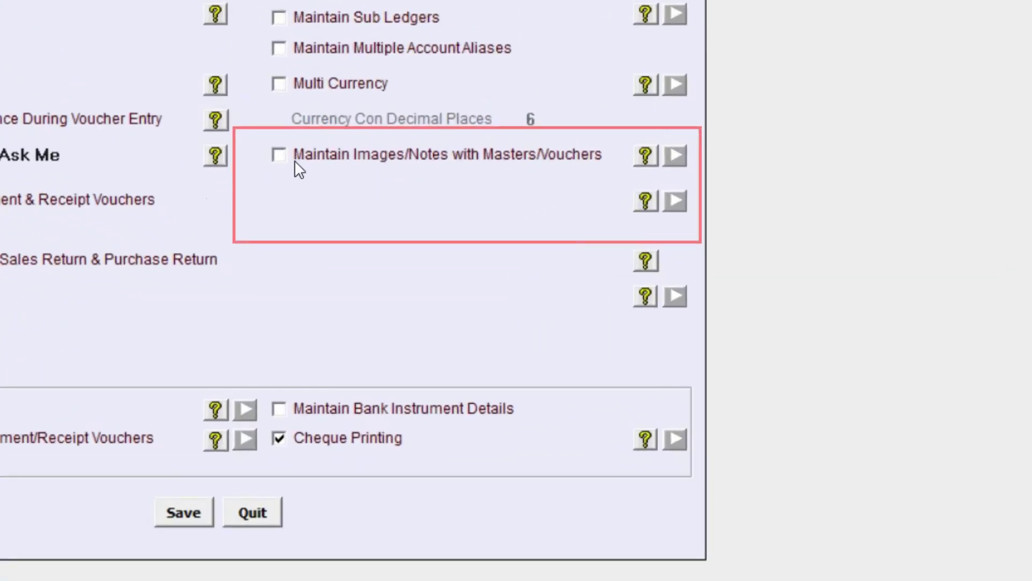
pyautogui.click(277, 156)
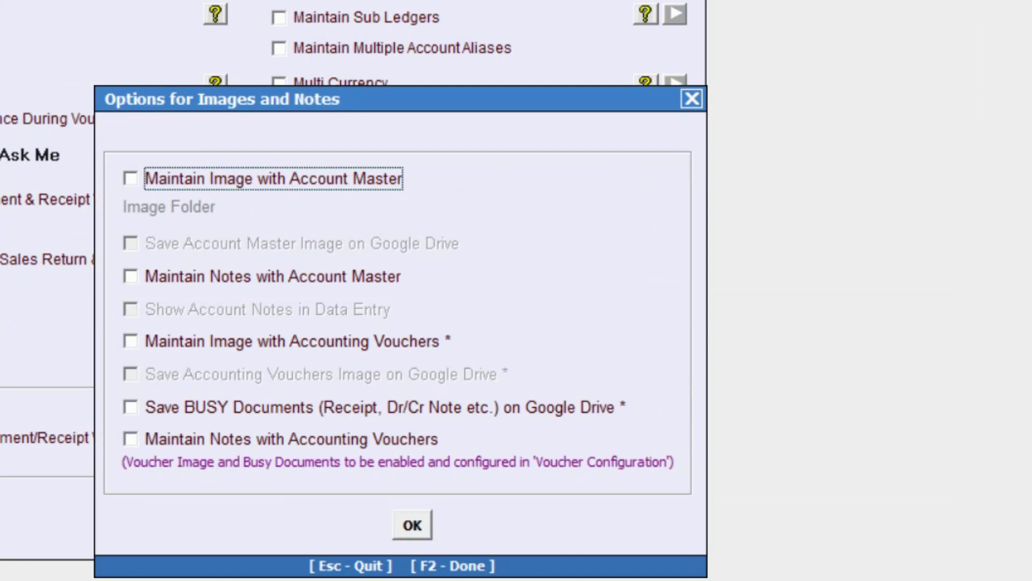
pyautogui.click(131, 340)
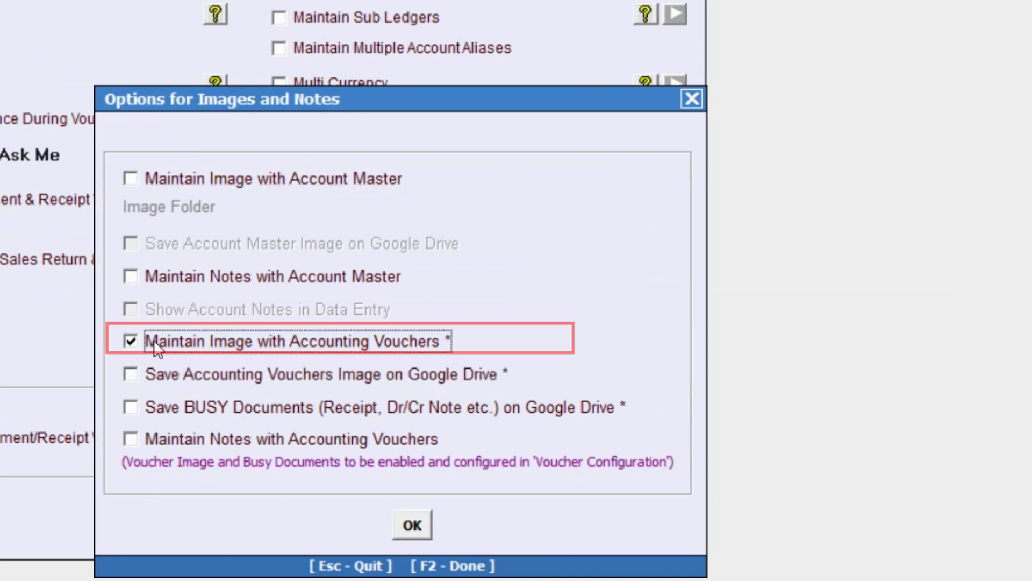
pyautogui.click(139, 378)
pyautogui.click(143, 405)
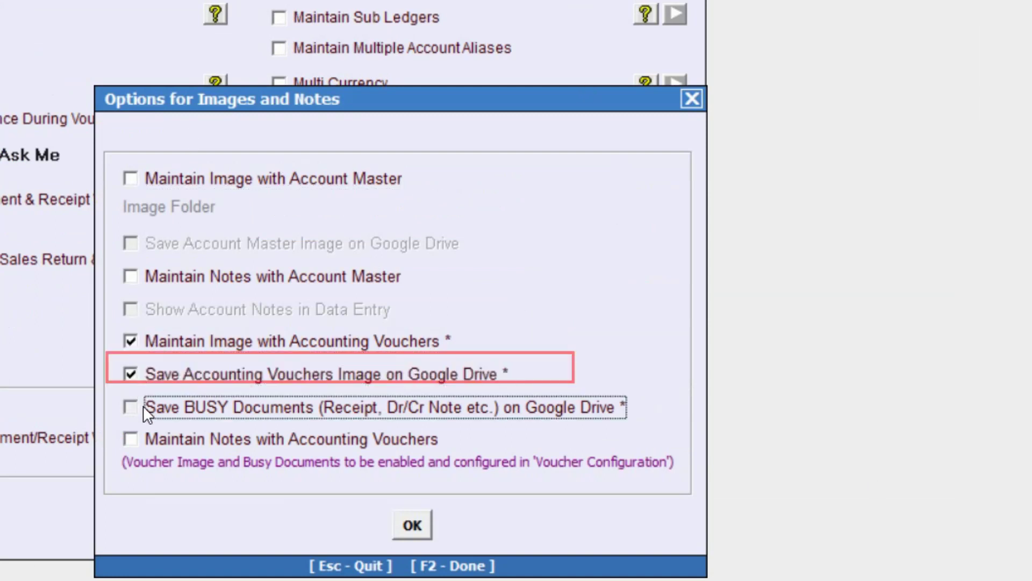
pyautogui.click(143, 406)
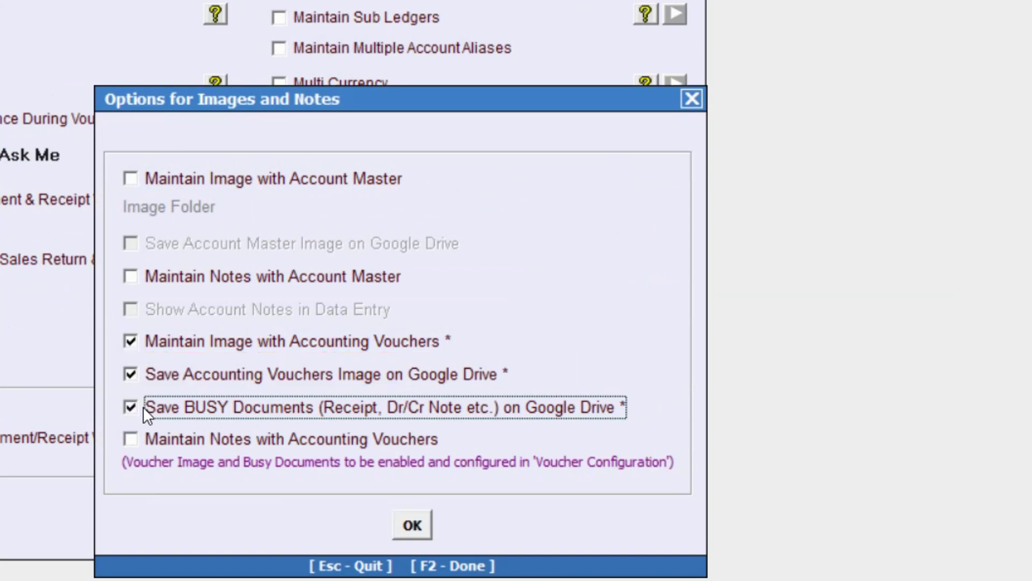
pyautogui.click(424, 511)
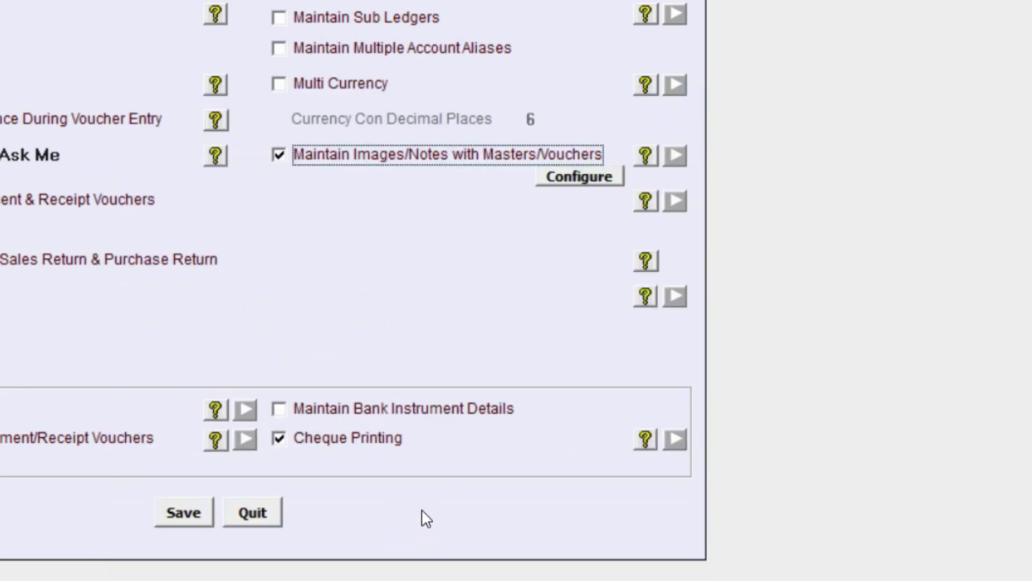
pyautogui.click(166, 515)
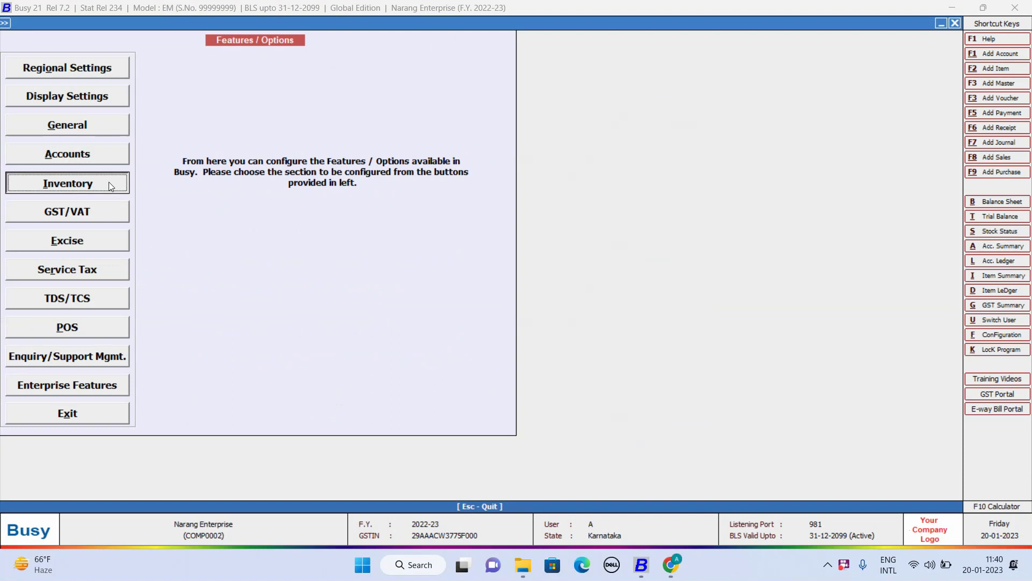
# Step: In Inventory options, keep voucher images and save them and BUSY documents like sales invoices on Google Drive
pyautogui.click(109, 182)
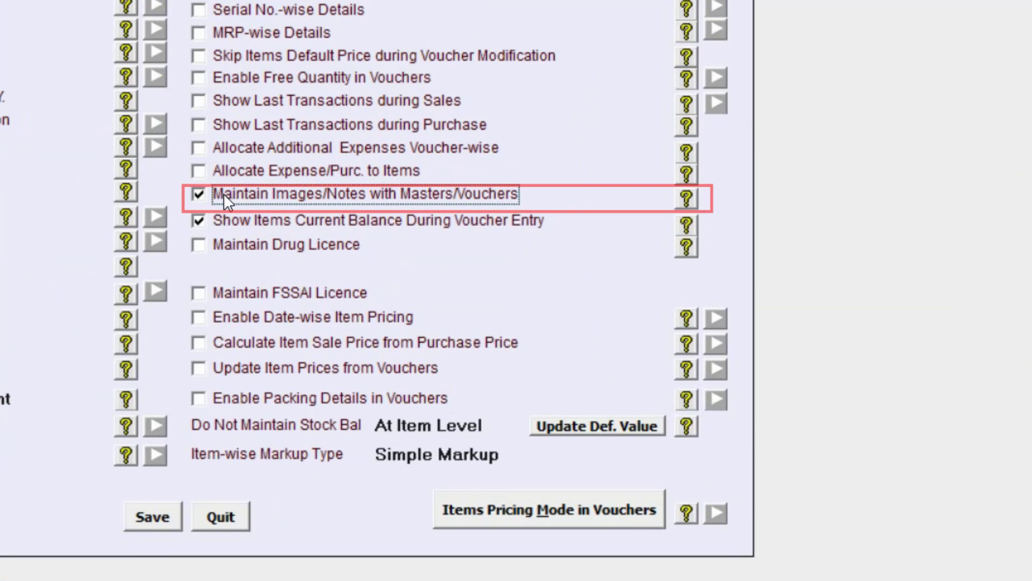
pyautogui.click(224, 193)
pyautogui.click(337, 352)
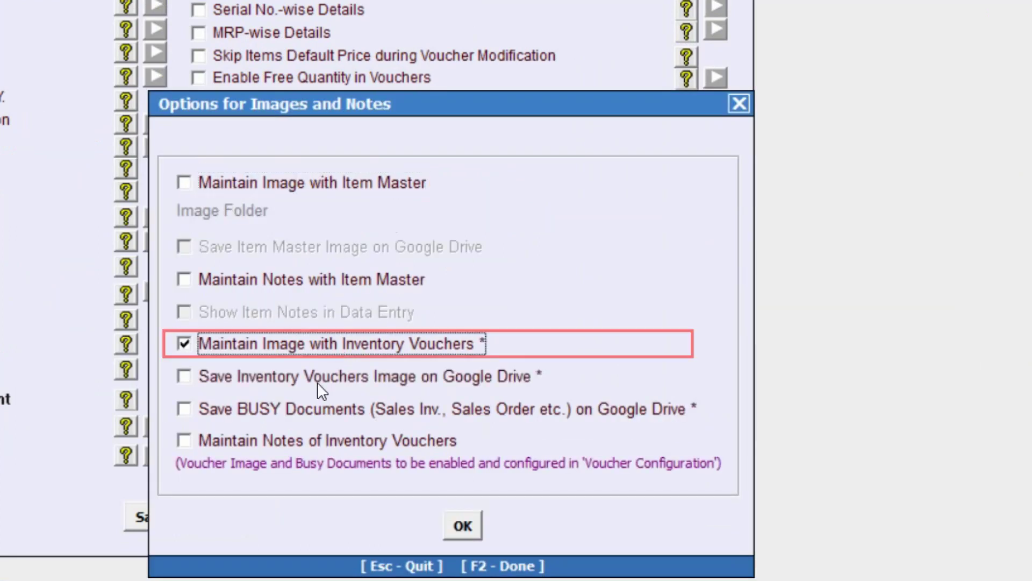
pyautogui.click(317, 382)
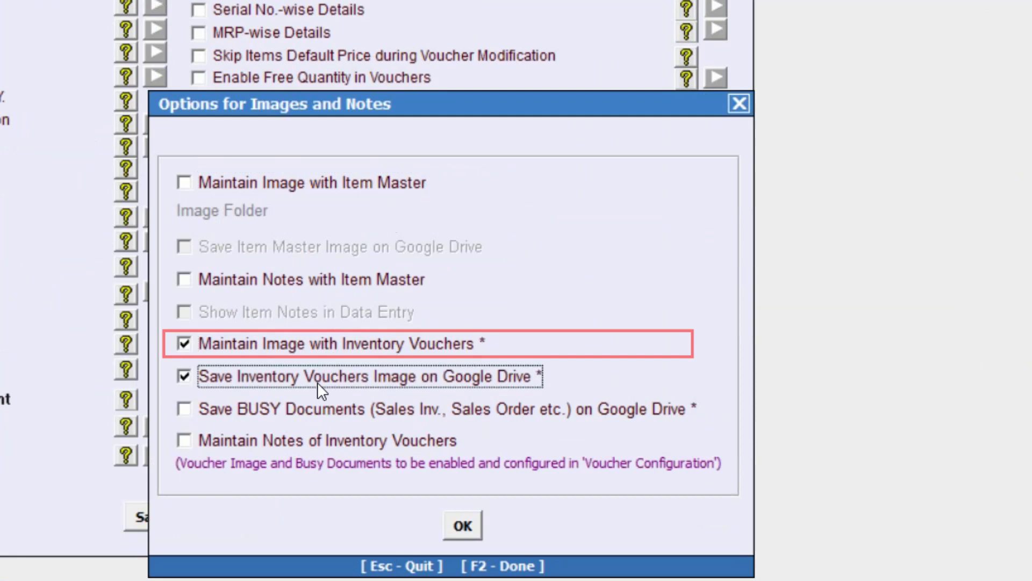
pyautogui.click(292, 418)
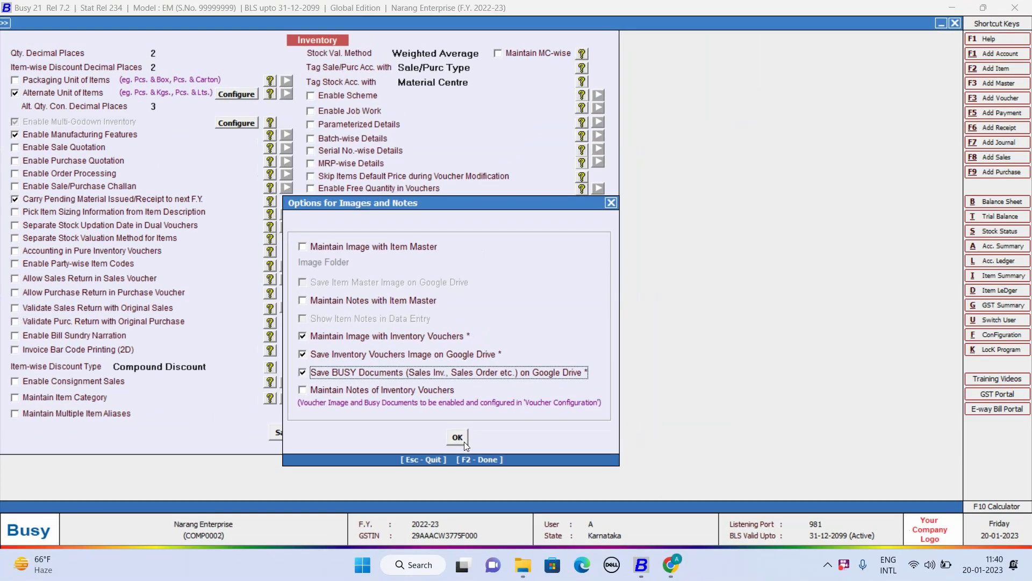
pyautogui.click(462, 525)
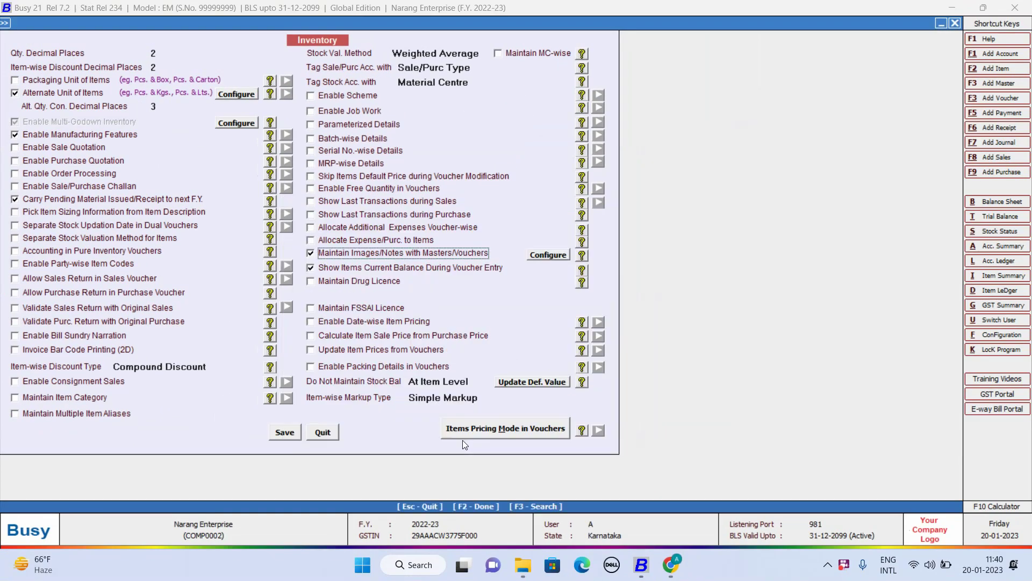
pyautogui.click(292, 432)
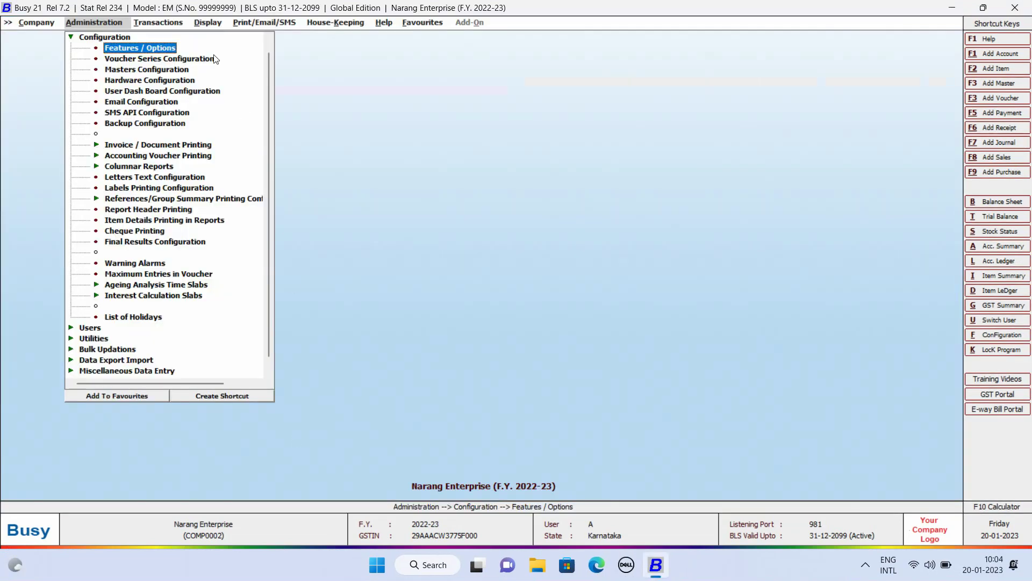
# Step: Open the voucher series configuration for the Main Sales series
pyautogui.doubleClick(214, 59)
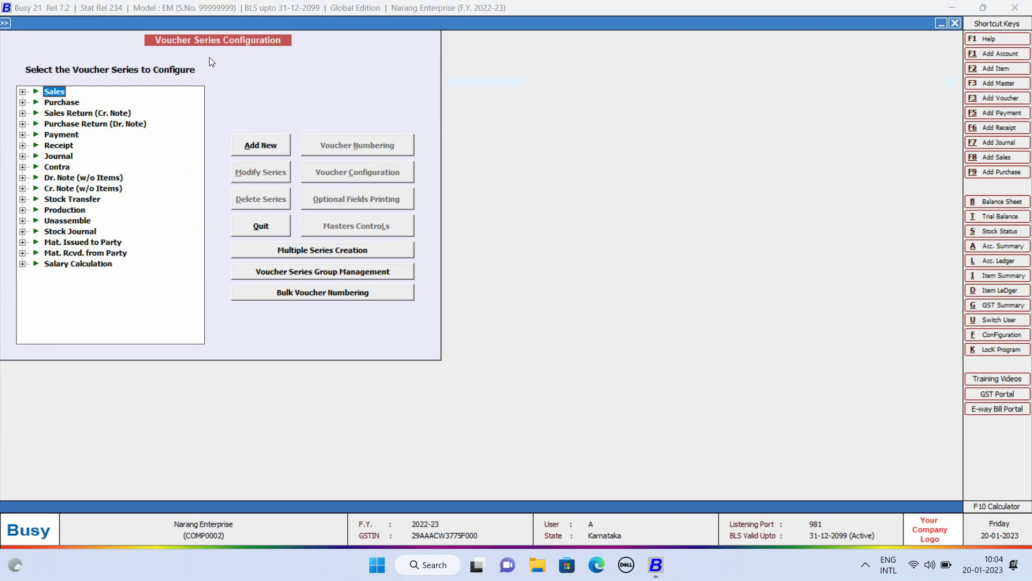
pyautogui.press('Right')
pyautogui.click(68, 113)
pyautogui.click(358, 171)
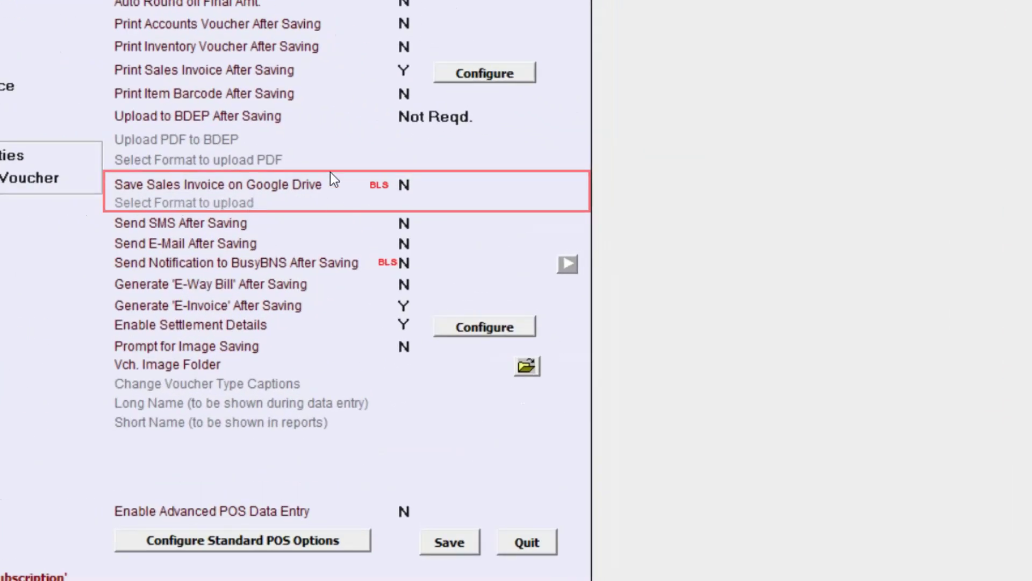
# Step: Save sales invoices to Google Drive in STANDARD format and prompt for image saving
pyautogui.click(405, 184)
pyautogui.write('Y')
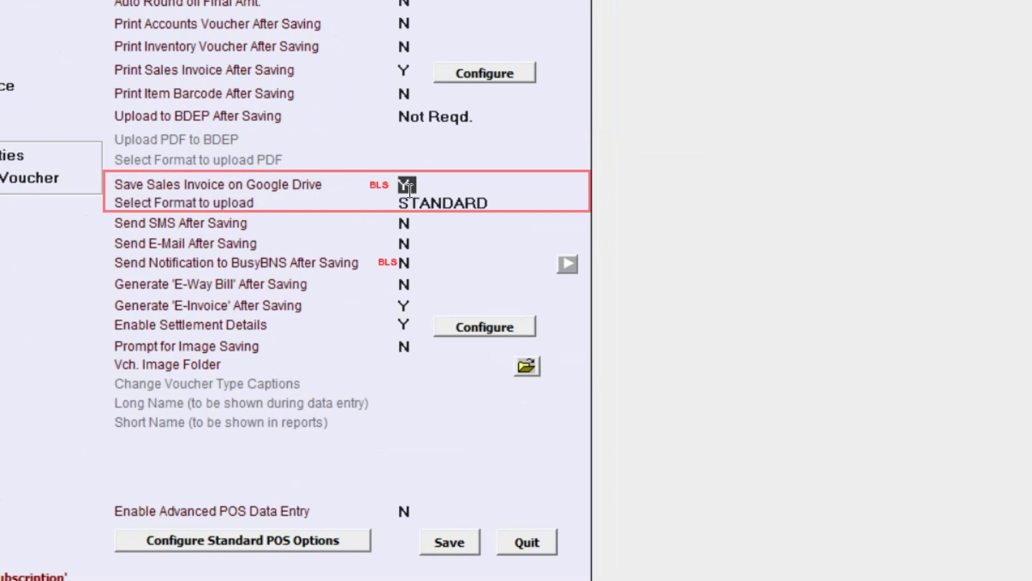
pyautogui.press('Return')
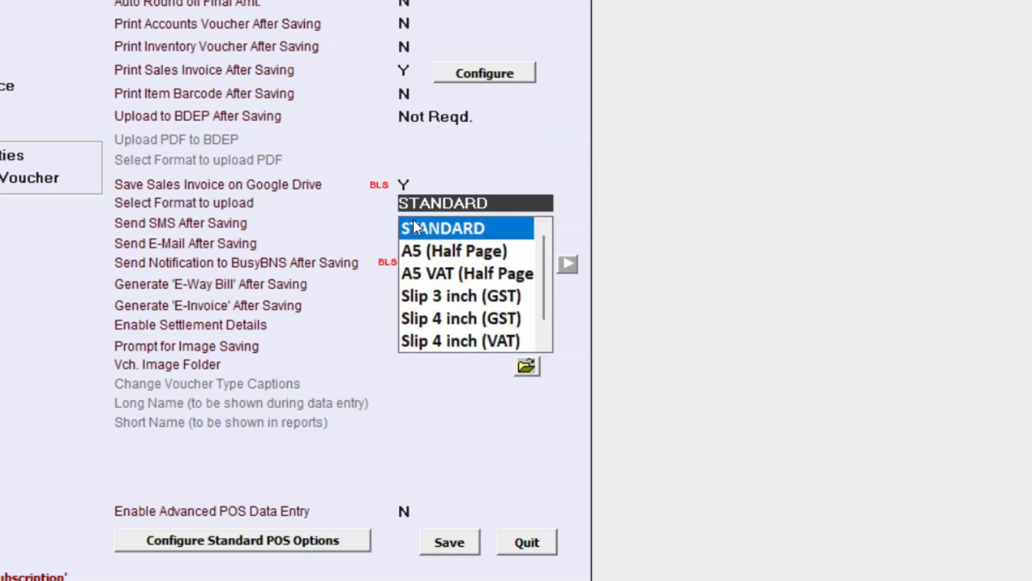
pyautogui.click(414, 225)
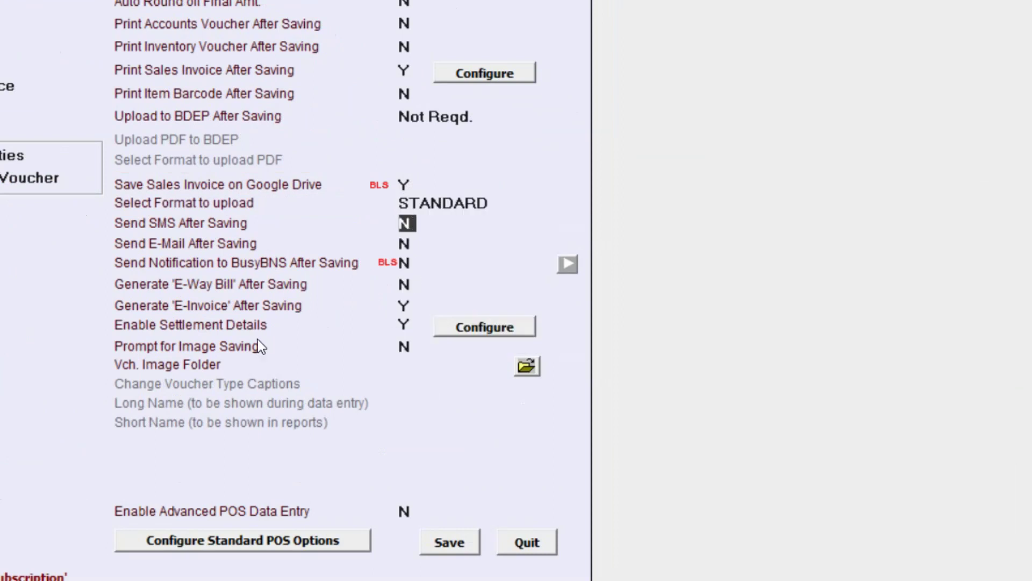
pyautogui.click(411, 348)
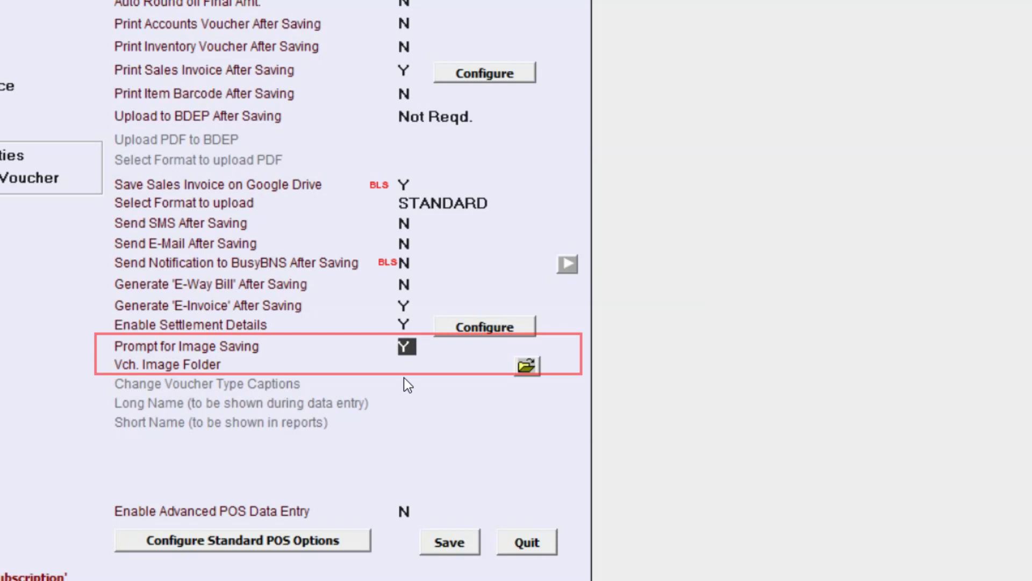
pyautogui.press('Return')
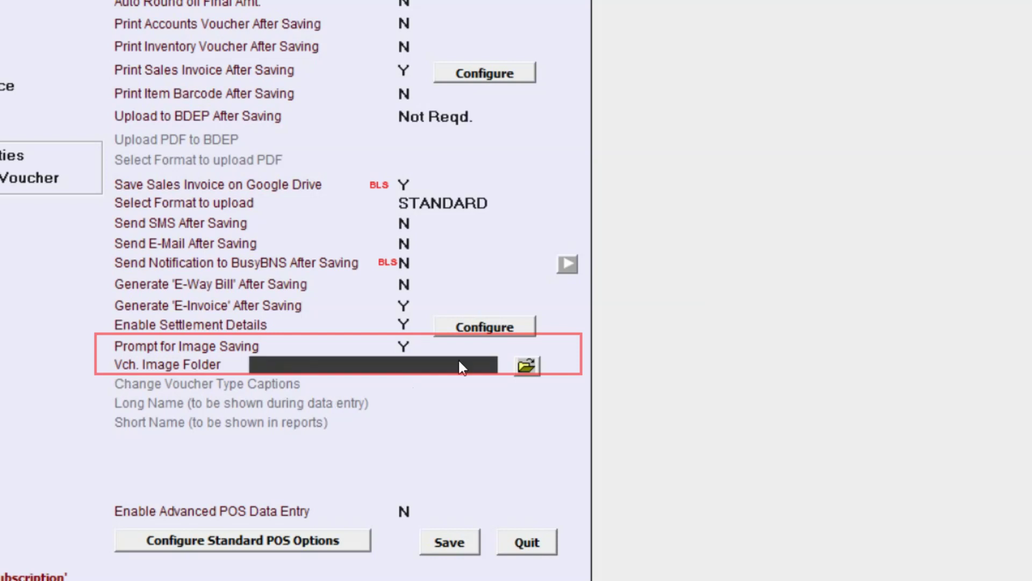
# Step: Set the voucher image folder to D:\New Work\Images\Sales Invoice and save the series configuration
pyautogui.click(529, 368)
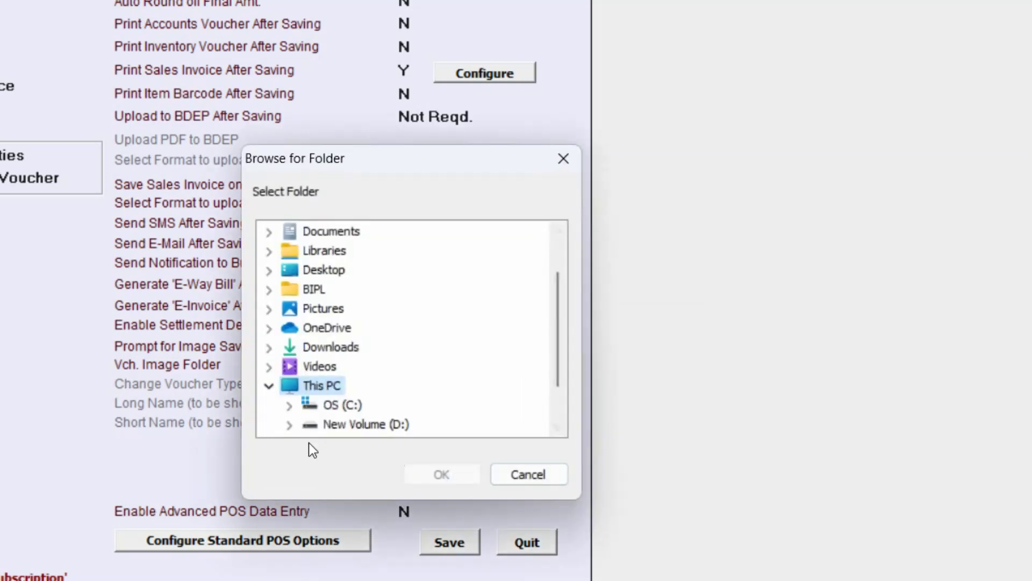
pyautogui.doubleClick(369, 425)
pyautogui.scroll(-1, 373, 420)
pyautogui.doubleClick(371, 422)
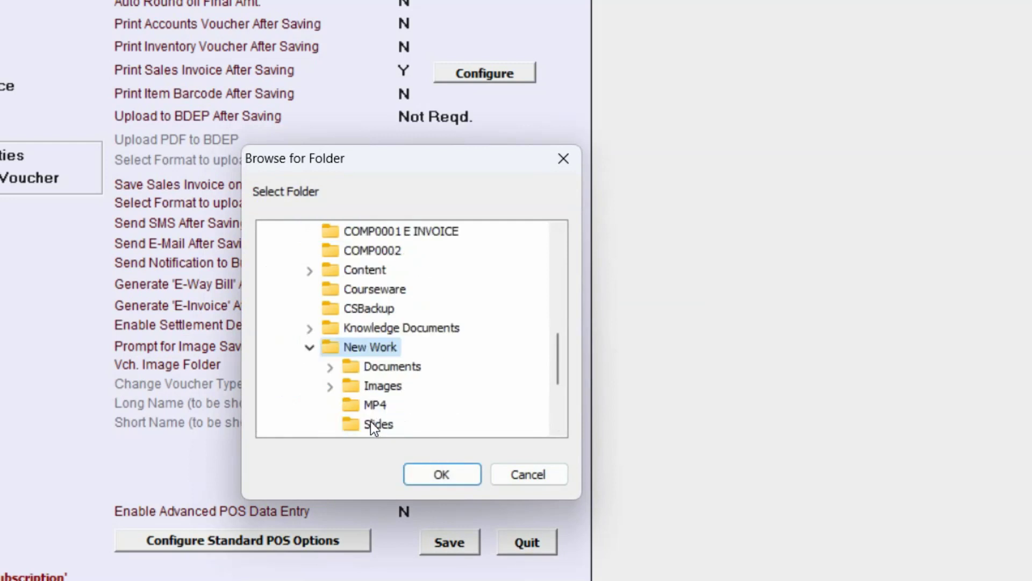
pyautogui.doubleClick(397, 384)
pyautogui.click(398, 386)
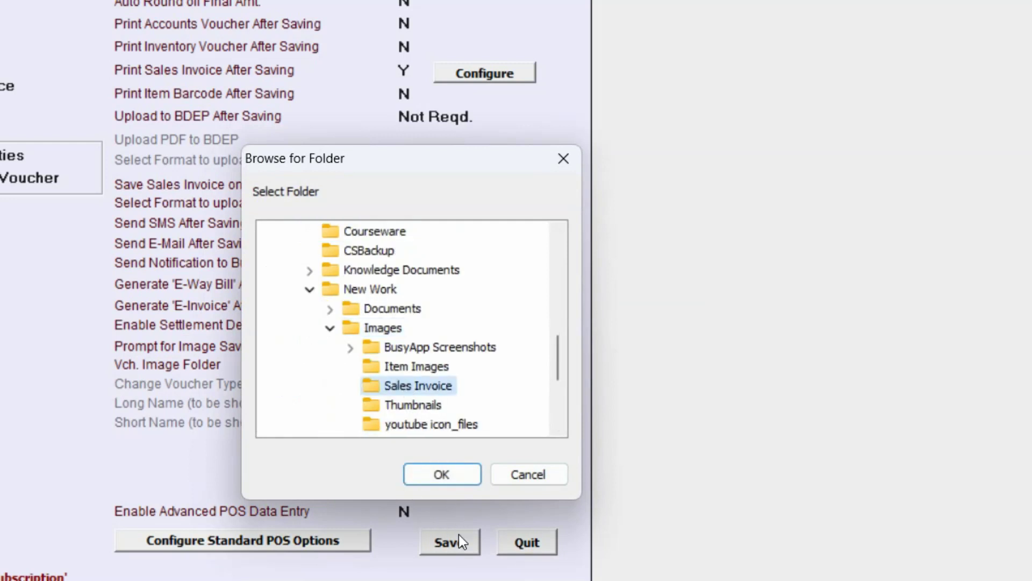
pyautogui.press('Return')
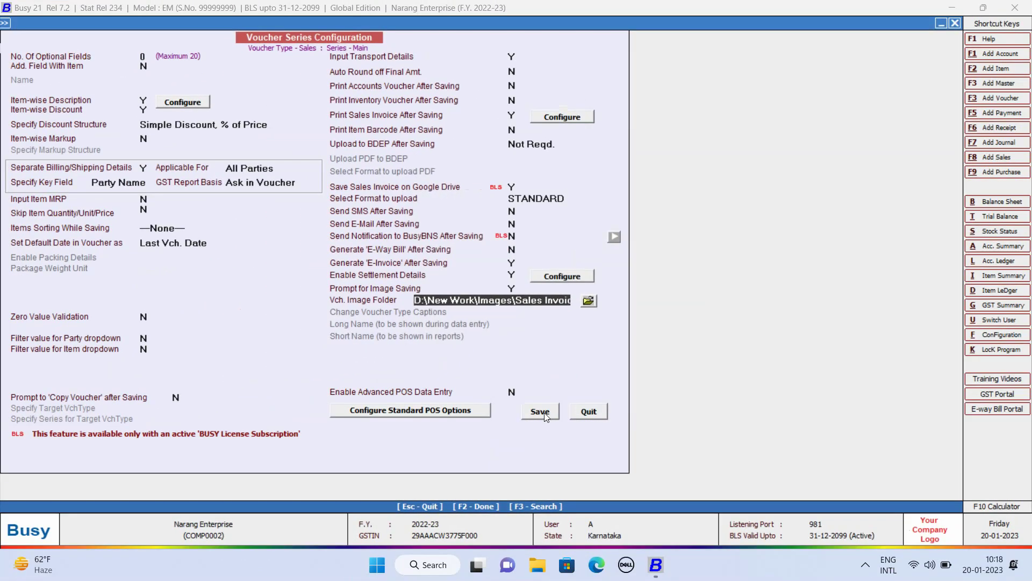
pyautogui.click(542, 412)
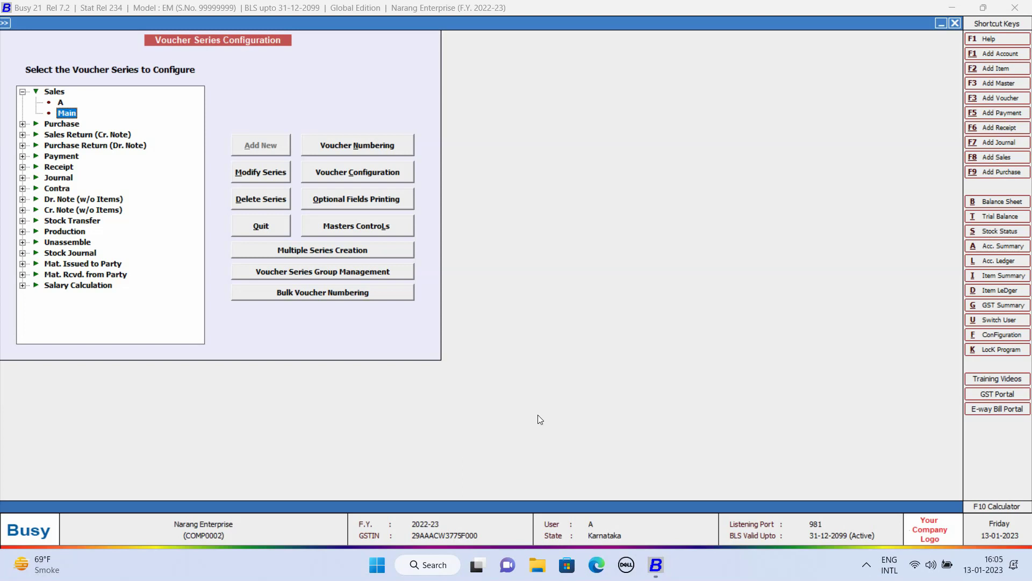
# Step: Start a new Main-series sales voucher number 13 dated 13-01-2023
pyautogui.press('Escape')
pyautogui.press('Escape')
pyautogui.click(162, 27)
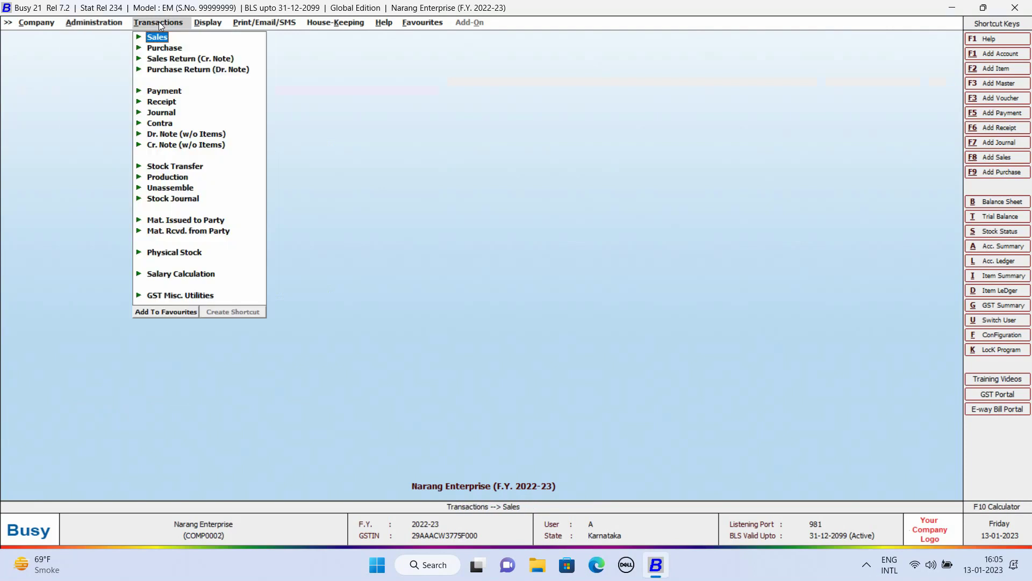
pyautogui.click(158, 39)
pyautogui.click(168, 49)
pyautogui.press('Return')
pyautogui.write('13-01')
pyautogui.press('Return')
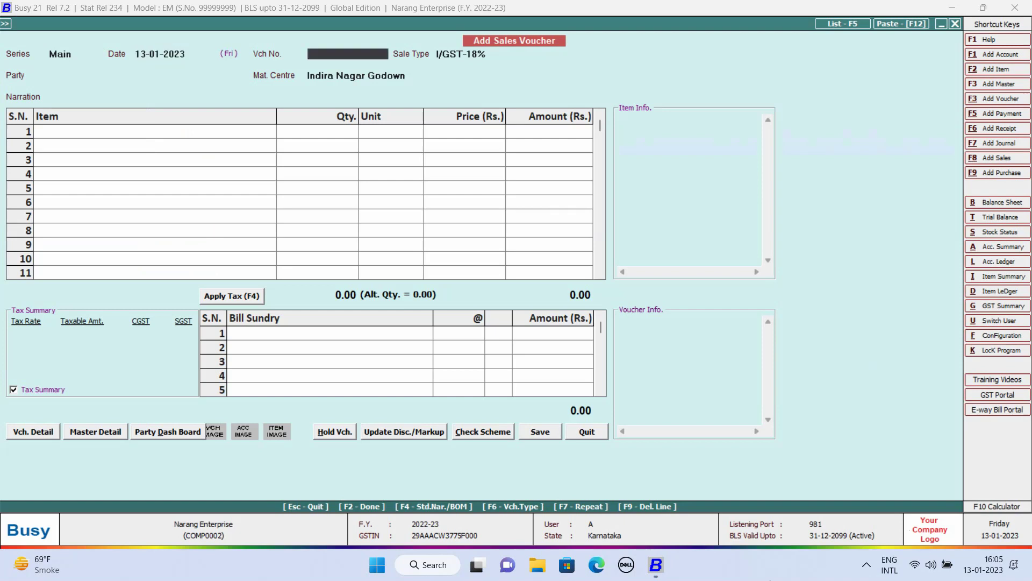
pyautogui.press('Return')
# Step: Bill A.K. Trading for 100 Pcs of 8 in Style Small Box at 1,000 with 18% IGST
pyautogui.press('Return')
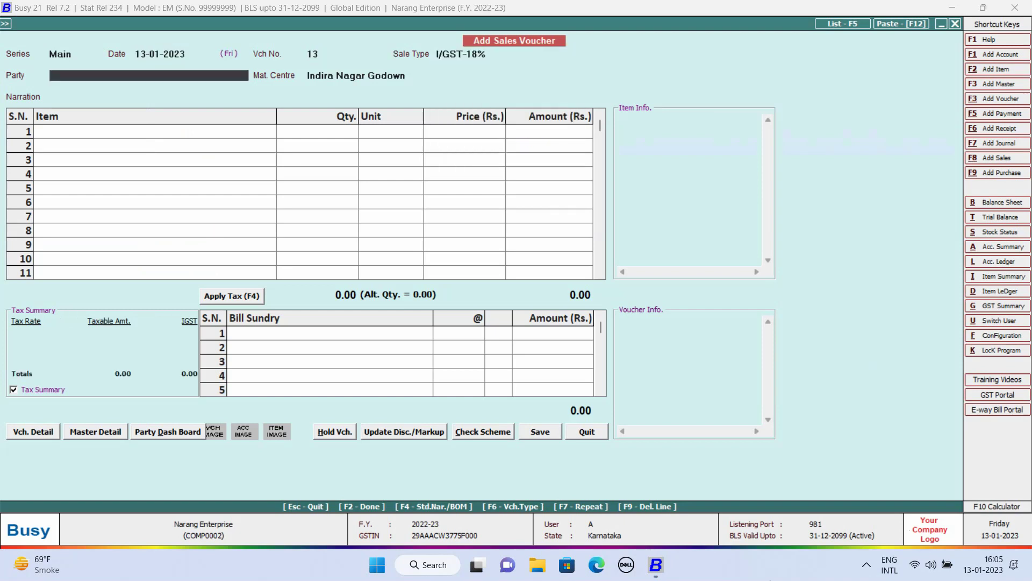
pyautogui.press('Return')
pyautogui.press('Return')
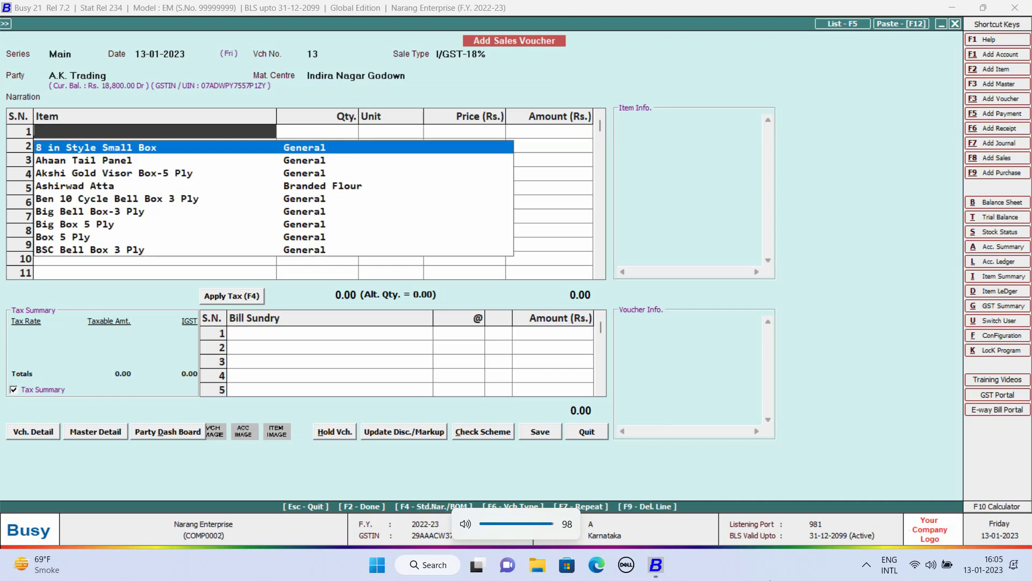
pyautogui.press('Return')
pyautogui.write('100')
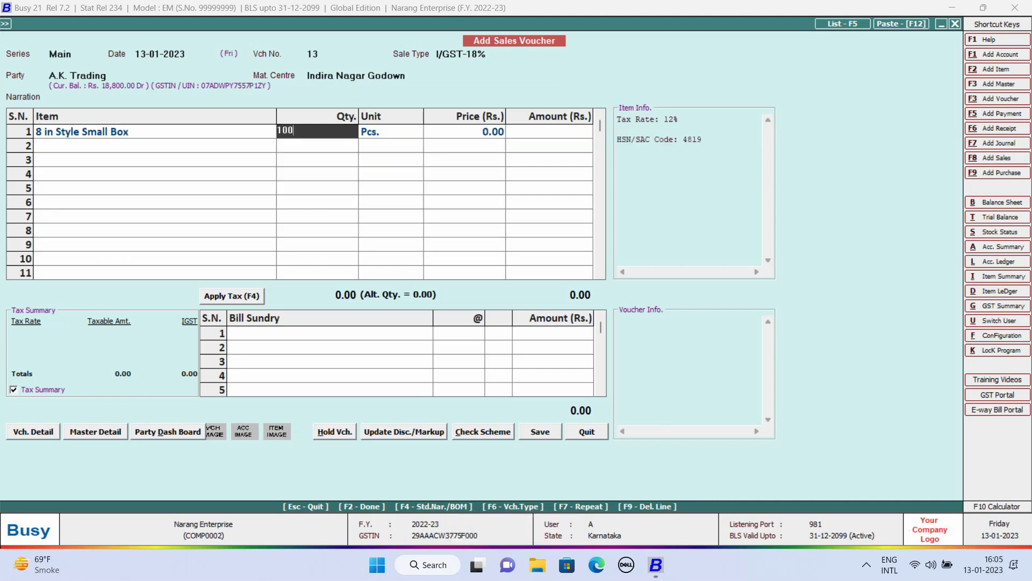
pyautogui.press('Return')
pyautogui.press('Return')
pyautogui.write('1,000')
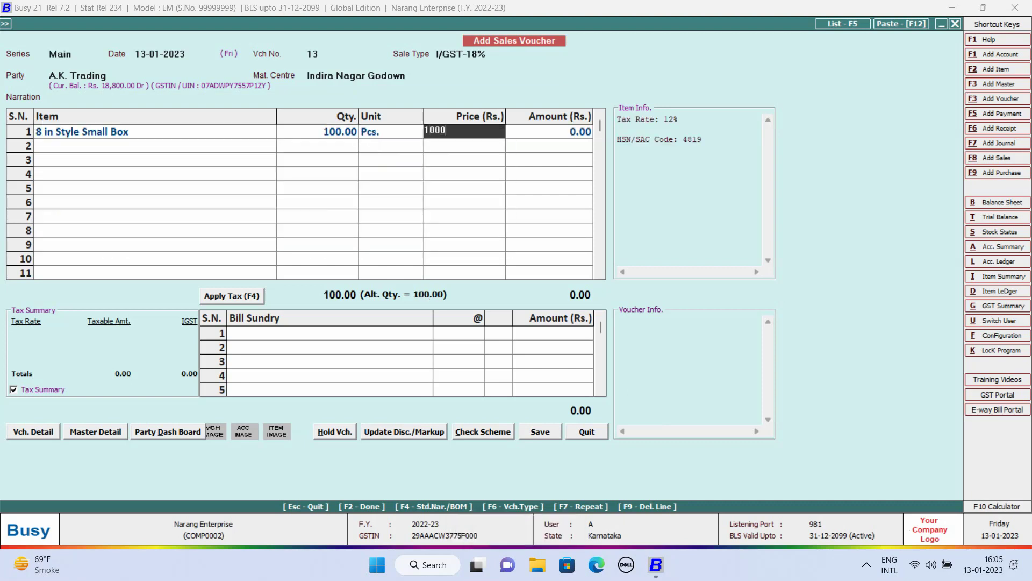
pyautogui.press('Return')
pyautogui.press('Return')
pyautogui.press('Return')
pyautogui.press('Return')
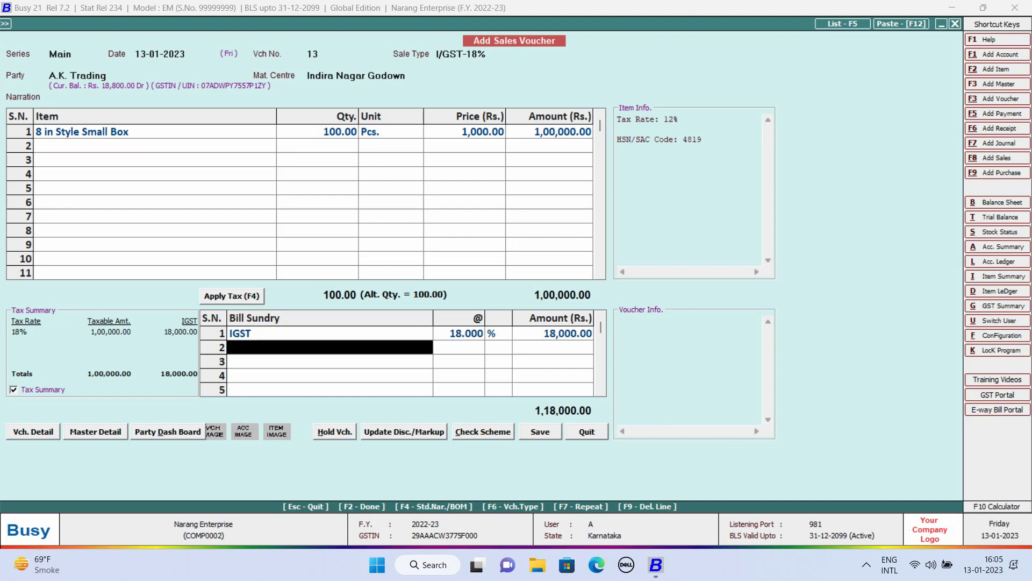
pyautogui.press('Return')
pyautogui.press('Return')
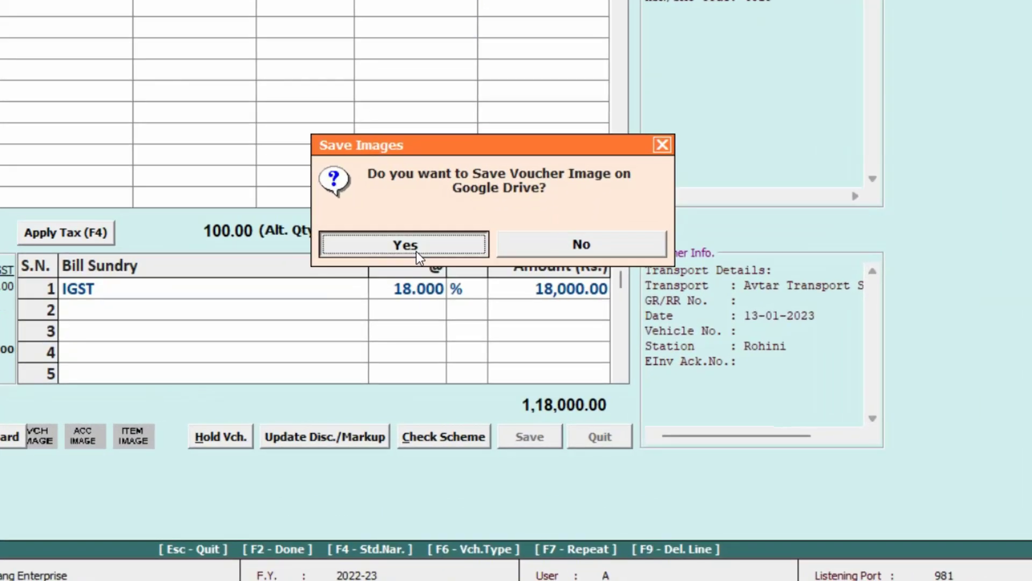
# Step: Save voucher 13 with its image 13.jpg and upload the sales invoice to Google Drive
pyautogui.click(416, 251)
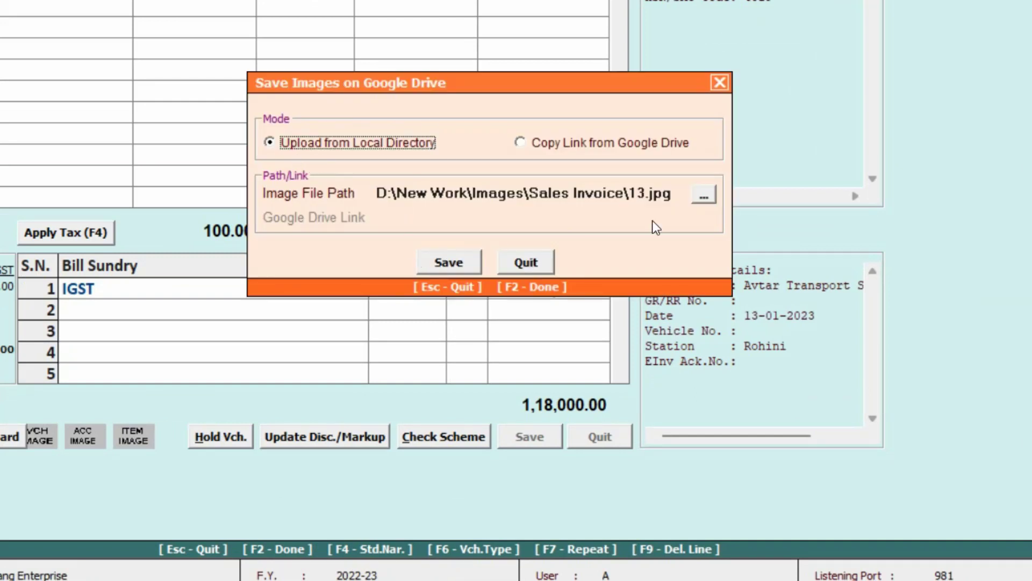
pyautogui.click(458, 258)
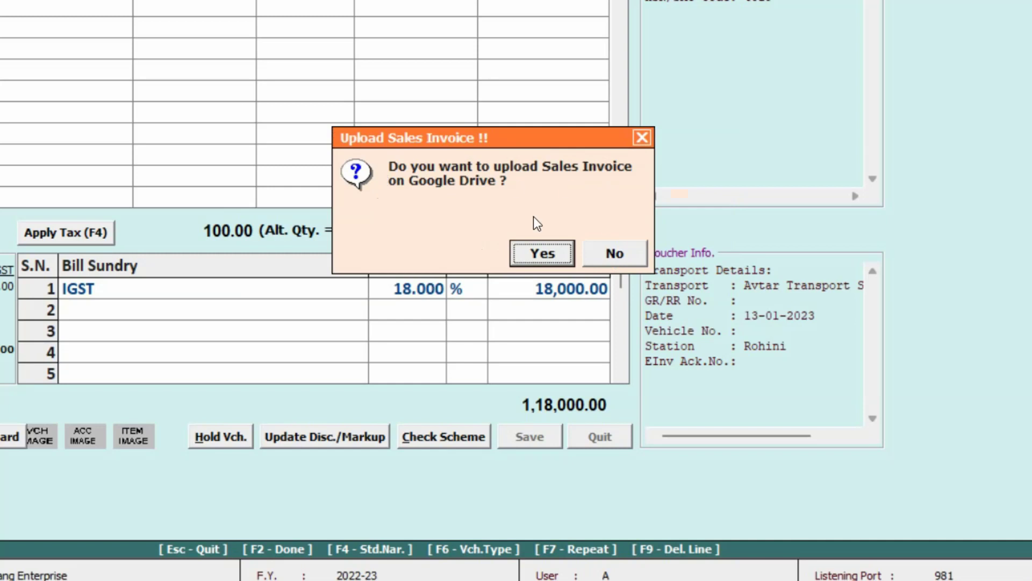
pyautogui.click(542, 254)
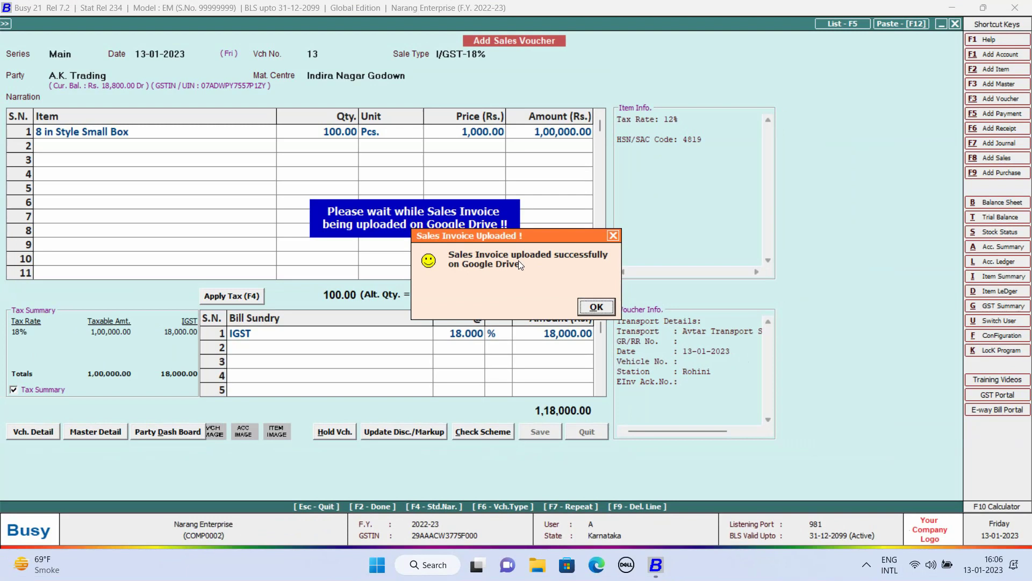
pyautogui.press('Return')
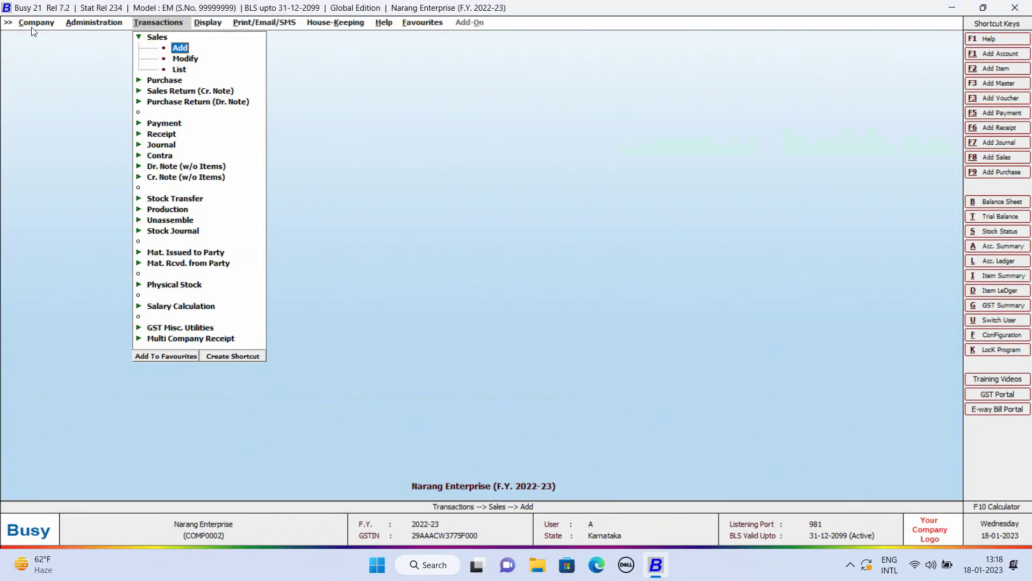
# Step: Open Bulk Upload Busy Invoices/Documents on Google Drive from Administration > Bulk Updations
pyautogui.click(97, 23)
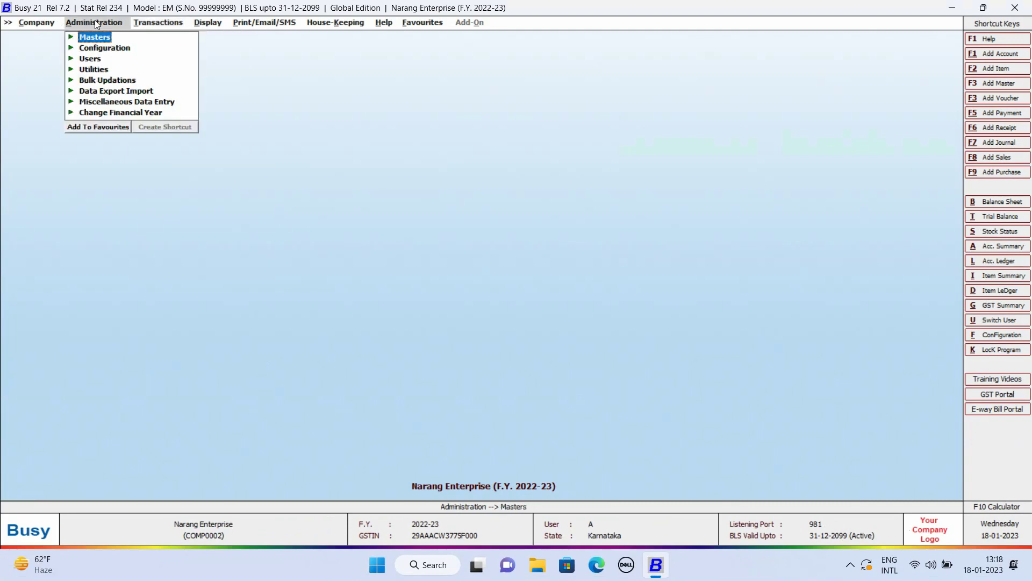
pyautogui.click(119, 80)
pyautogui.press('Down')
pyautogui.press('Down')
pyautogui.press('Down')
pyautogui.press('Down')
pyautogui.press('Down')
pyautogui.press('Down')
pyautogui.press('Down')
pyautogui.press('Down')
pyautogui.press('Down')
pyautogui.press('Down')
pyautogui.press('Down')
pyautogui.press('Down')
pyautogui.press('Down')
pyautogui.press('Down')
pyautogui.press('Down')
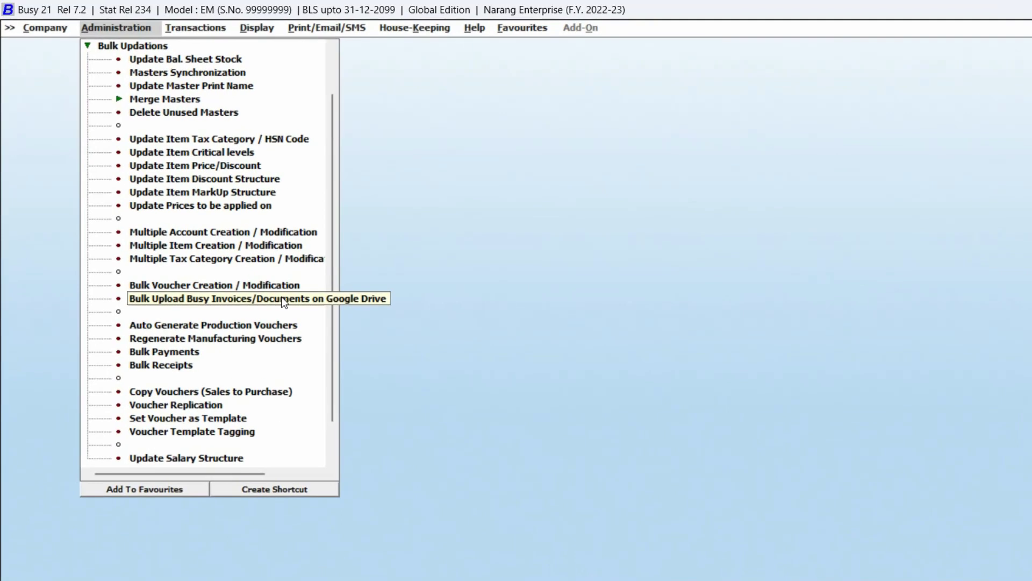
pyautogui.click(283, 299)
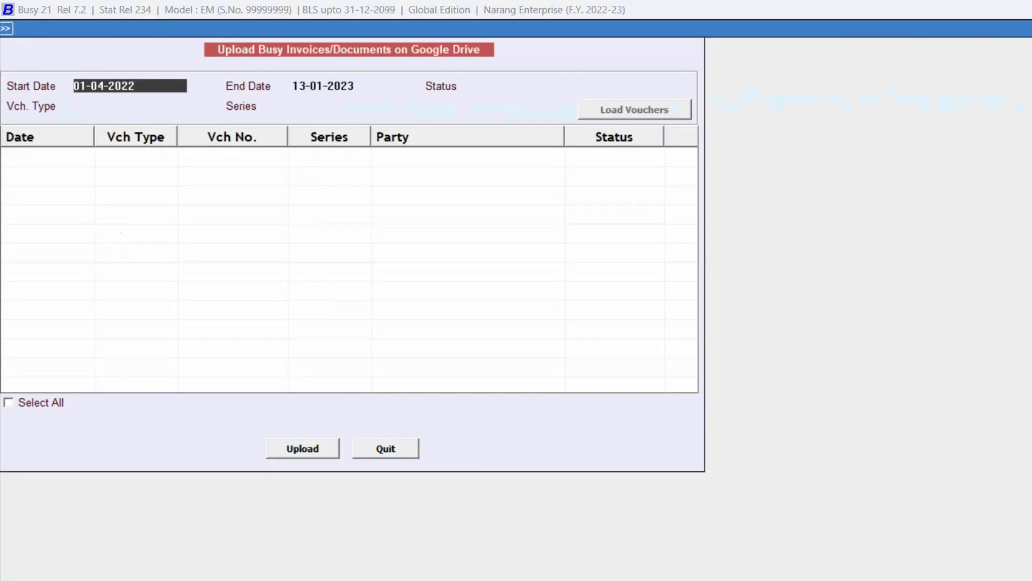
# Step: Load Pending Sale vouchers of the Main series for 01-04-2022 to 13-01-2023
pyautogui.press('Return')
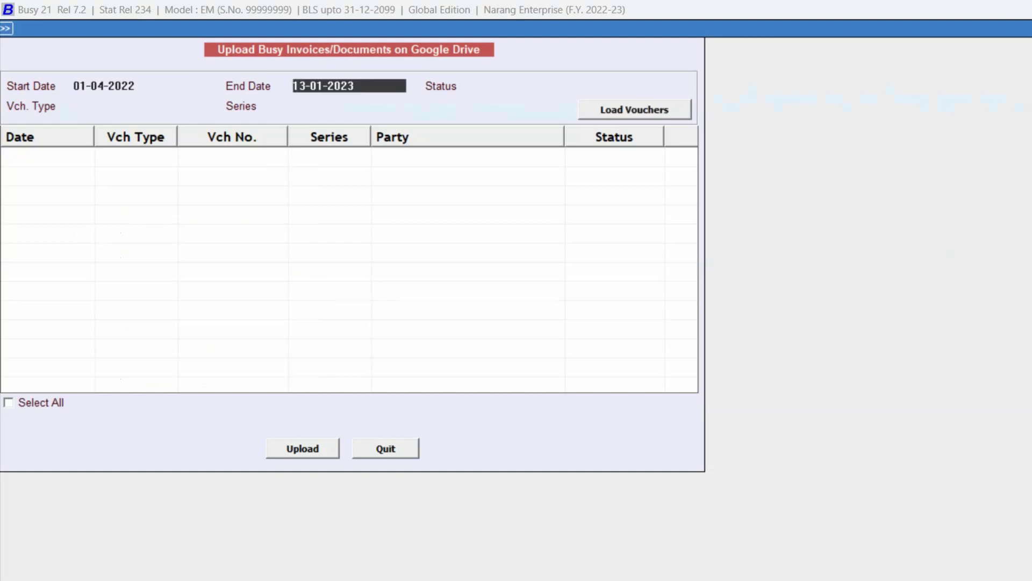
pyautogui.press('Return')
pyautogui.press('Down')
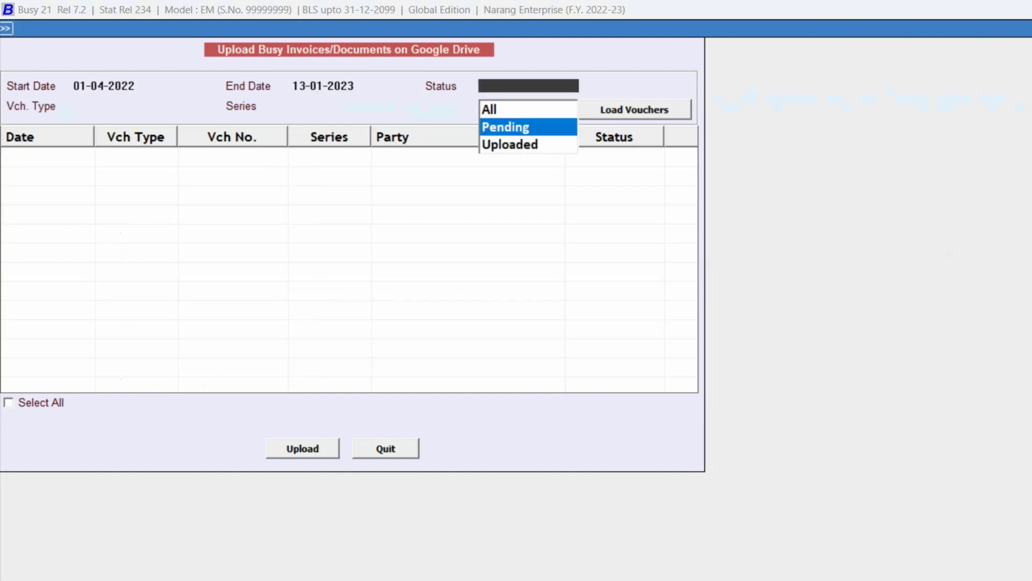
pyautogui.press('Return')
pyautogui.press('Return')
pyautogui.press('Down')
pyautogui.press('Return')
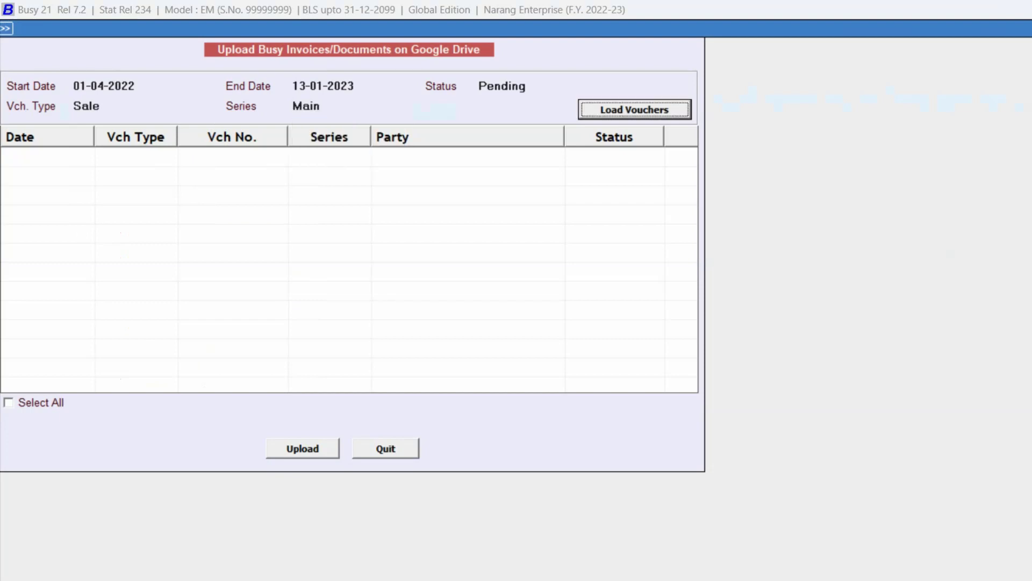
pyautogui.press('Return')
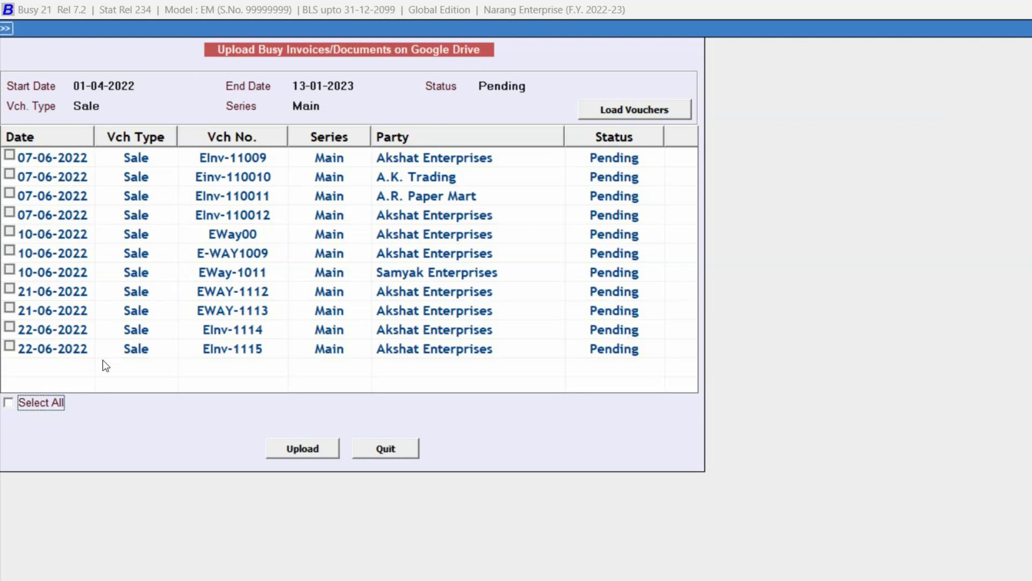
# Step: Select all 11 loaded vouchers, upload them to Google Drive, and close the window
pyautogui.click(10, 403)
pyautogui.click(299, 455)
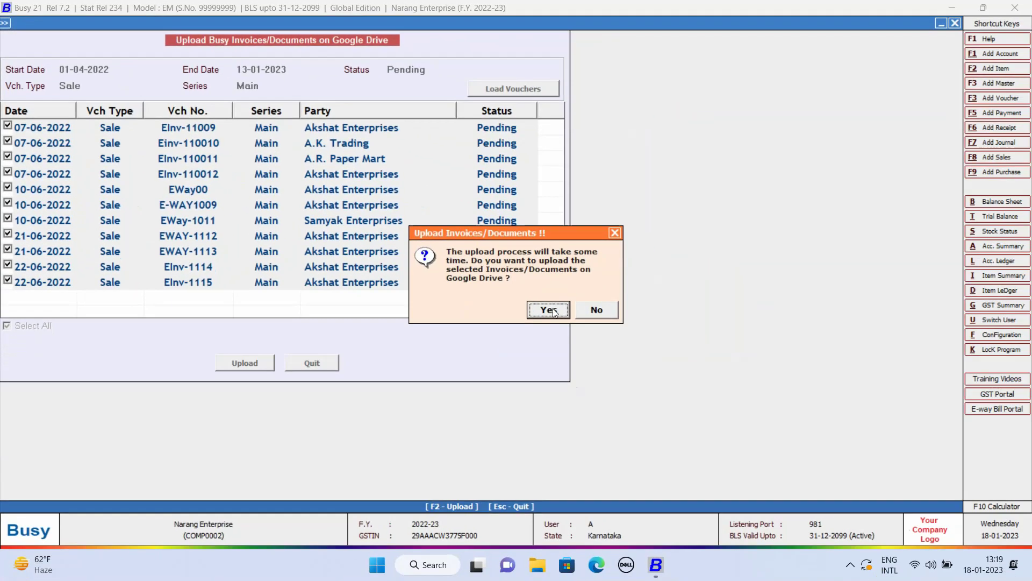
pyautogui.click(685, 377)
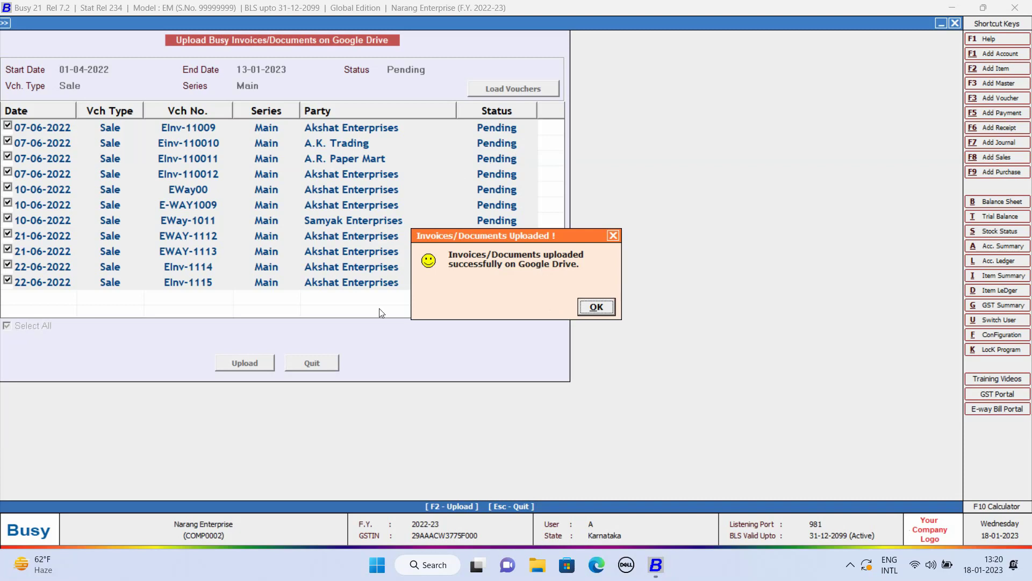
pyautogui.click(609, 312)
pyautogui.press('Escape')
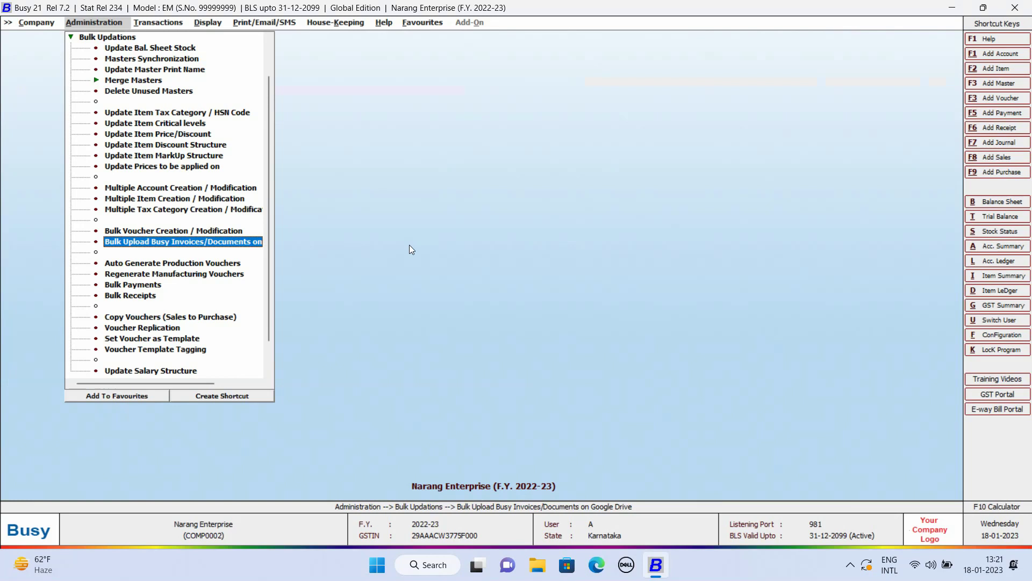
# Step: Display the Standard account-wise ledger for A.K. Trading, 1-4-2022 to 13-1-2023, and open Export
pyautogui.click(208, 22)
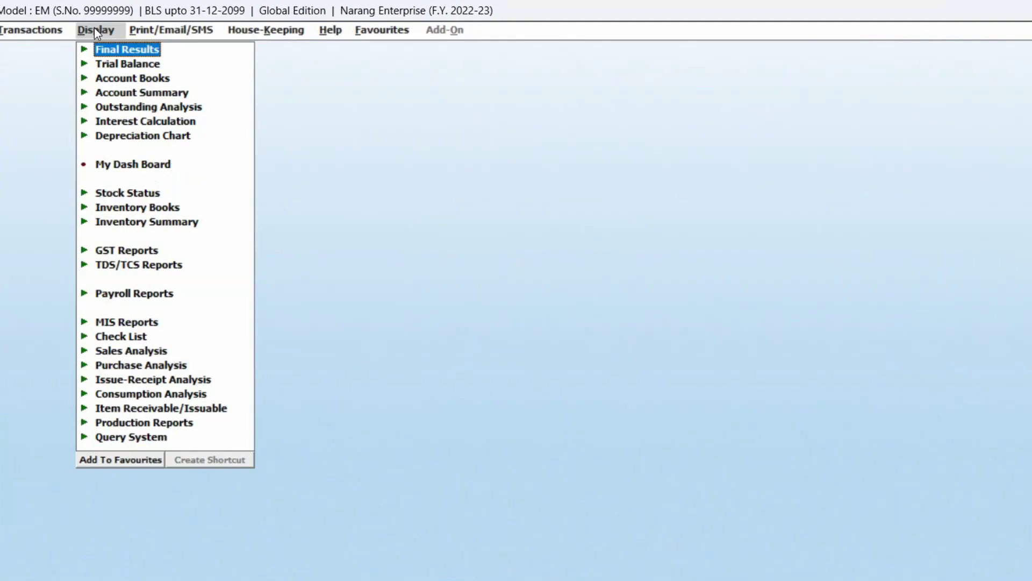
pyautogui.click(132, 78)
pyautogui.click(135, 106)
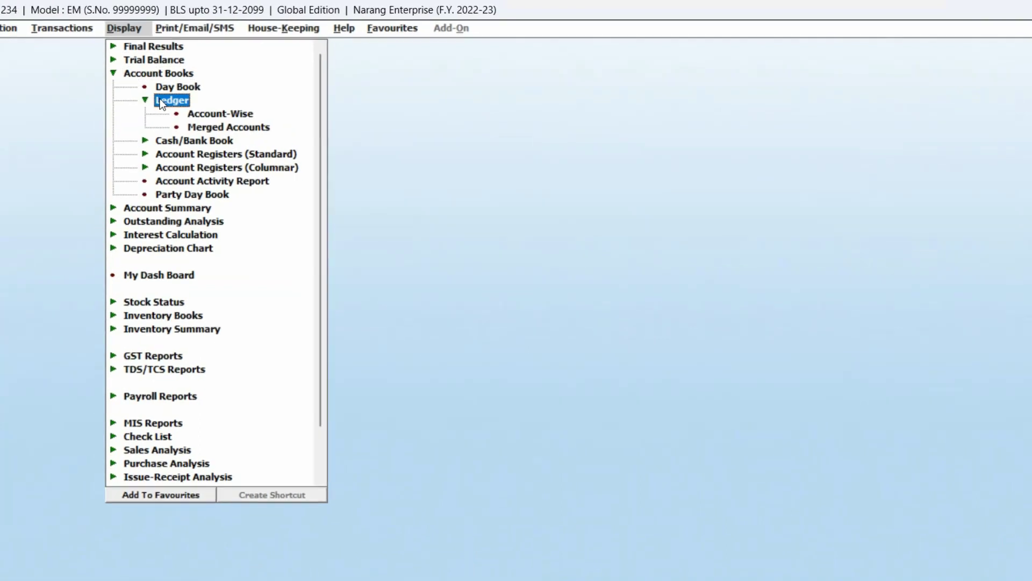
pyautogui.click(198, 122)
pyautogui.click(426, 339)
pyautogui.click(424, 324)
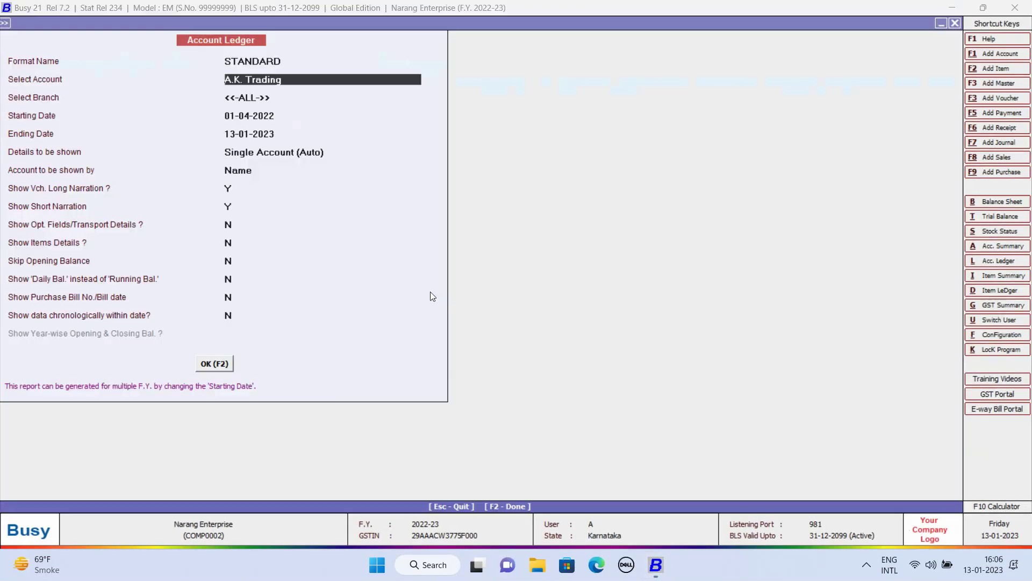
pyautogui.press('Return')
pyautogui.press('Return')
pyautogui.press('Return')
pyautogui.press('Return')
pyautogui.press('F2')
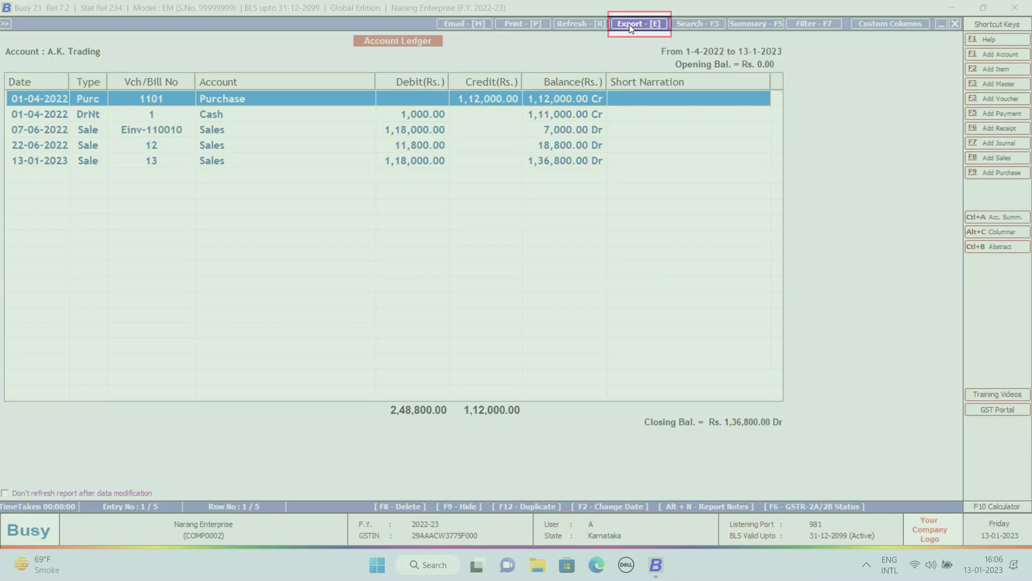
pyautogui.click(629, 24)
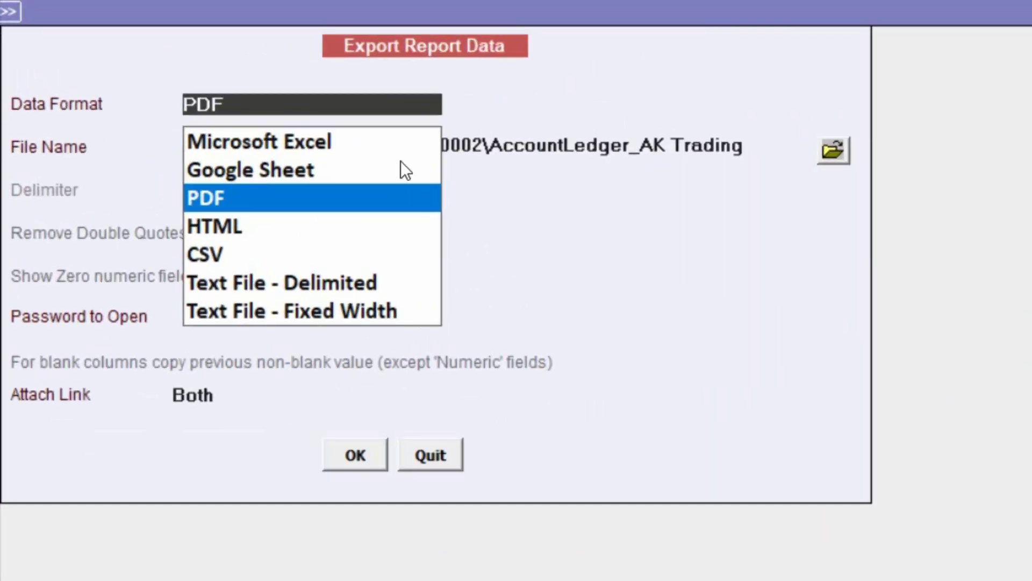
# Step: Export the ledger as PDF named AccountLedger_AK Trading.pdf, leaving the password blank
pyautogui.click(399, 196)
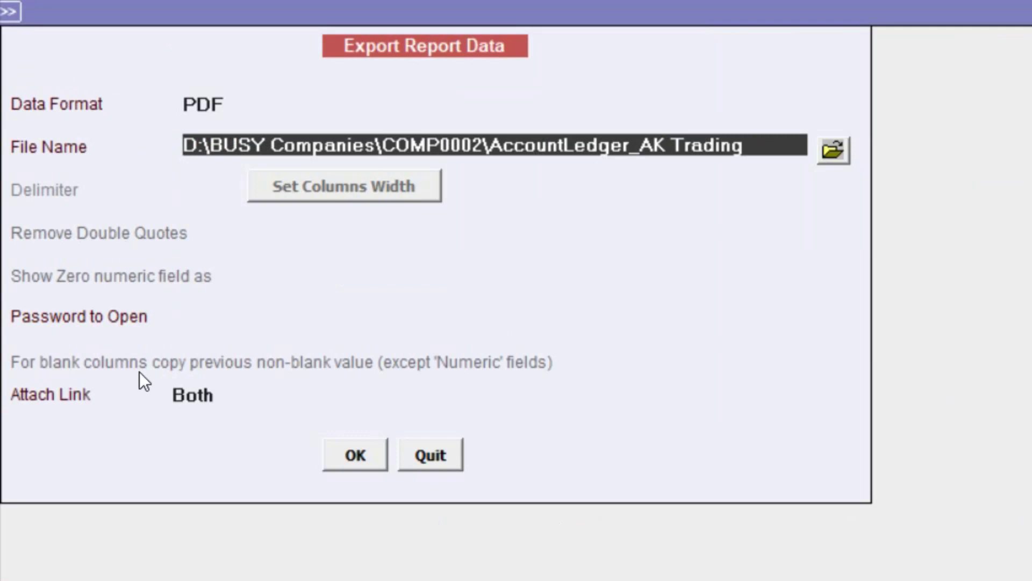
pyautogui.press('Return')
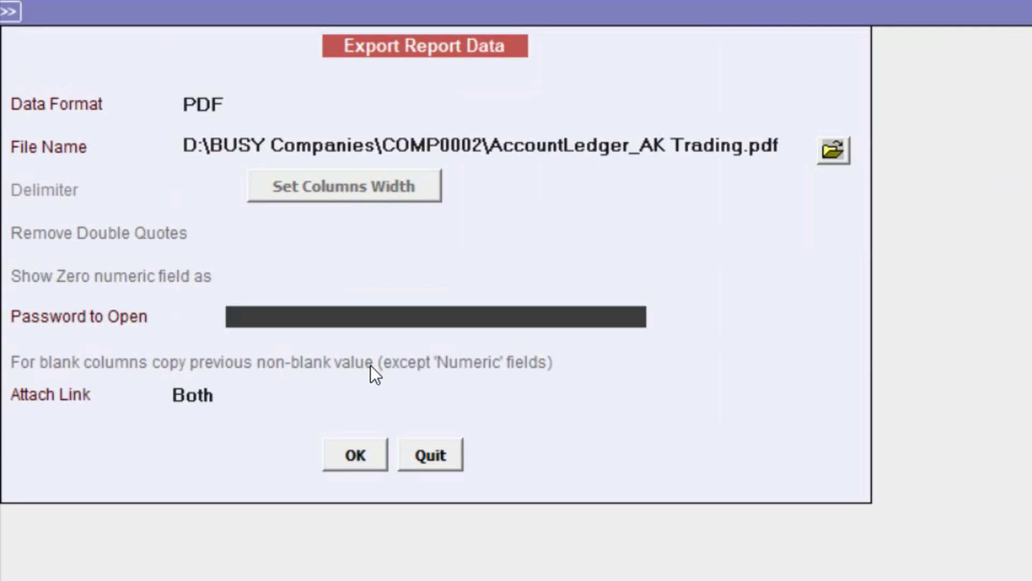
pyautogui.press('Return')
# Step: Set Attach Link to Both, export the PDF, and open it
pyautogui.press('Down')
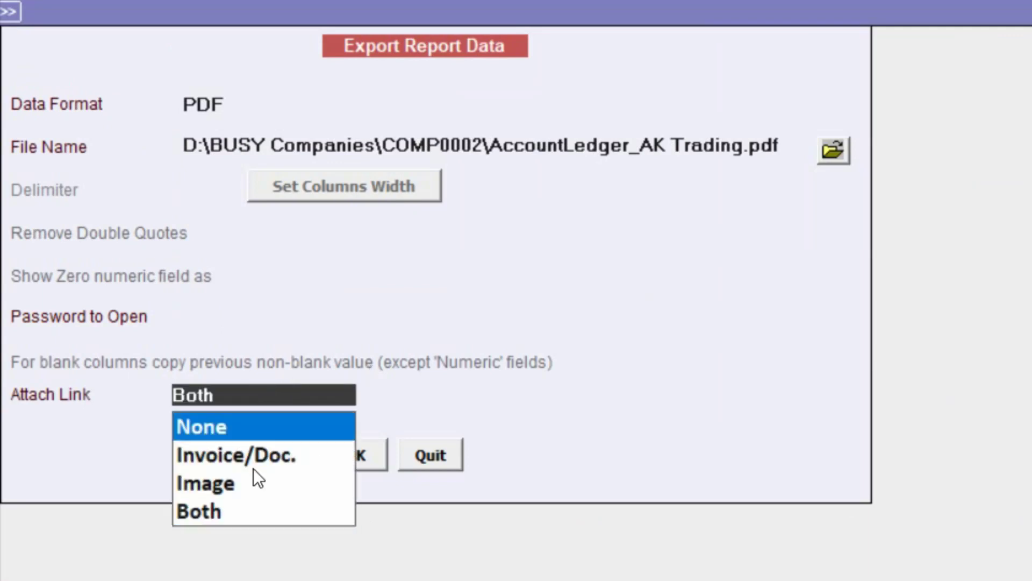
pyautogui.press('Down')
pyautogui.press('Down')
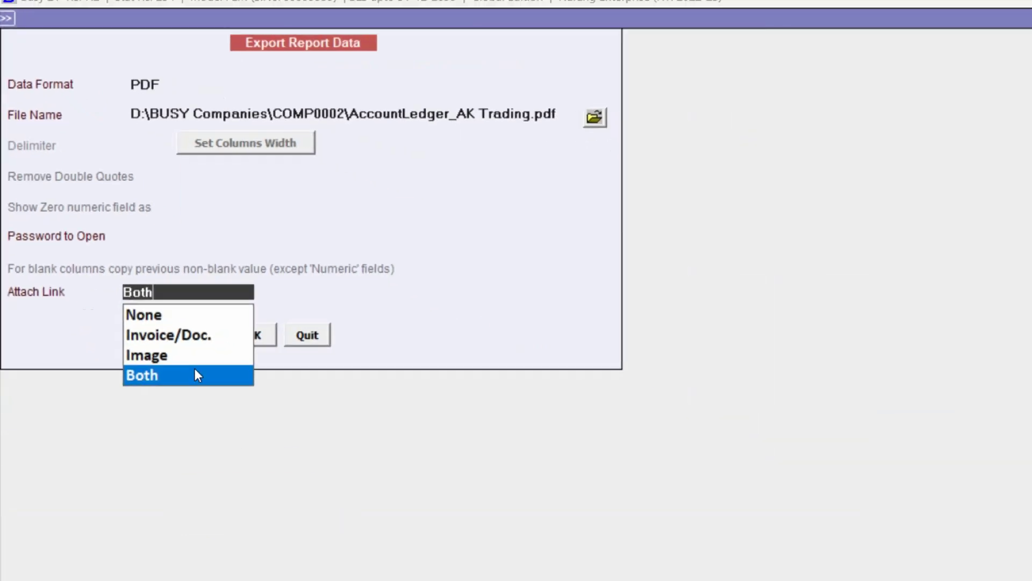
pyautogui.click(195, 375)
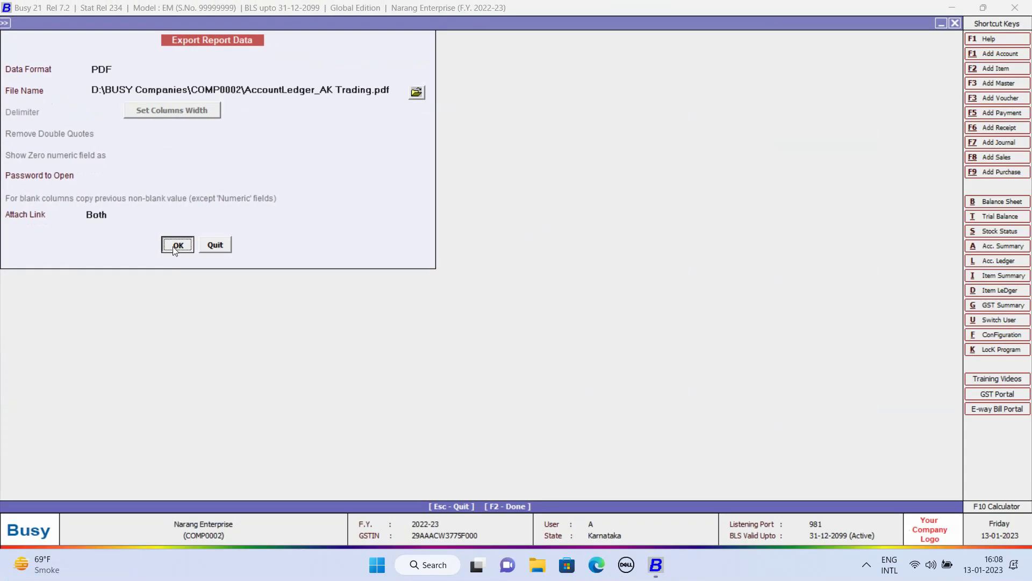
pyautogui.click(178, 245)
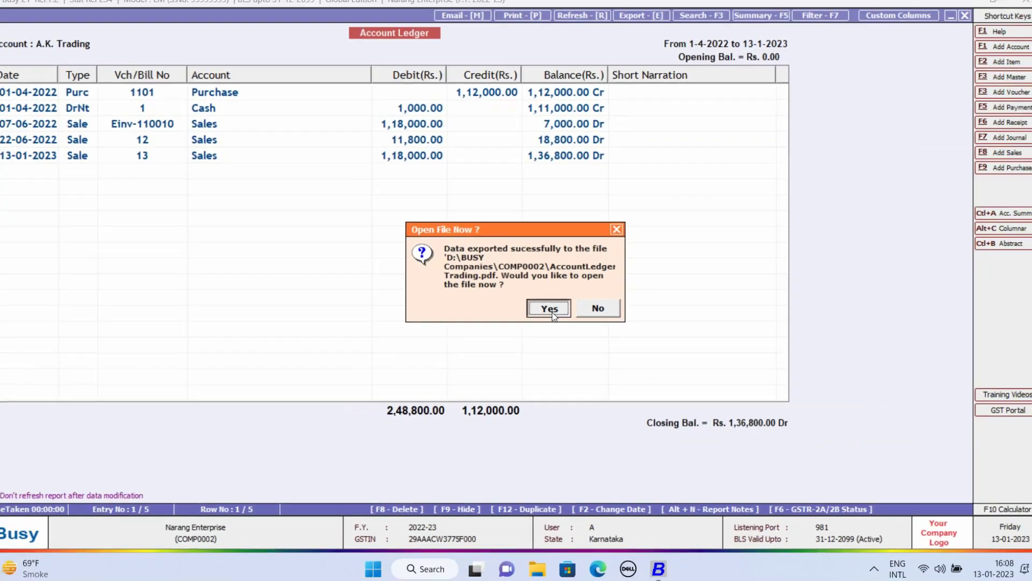
pyautogui.click(549, 308)
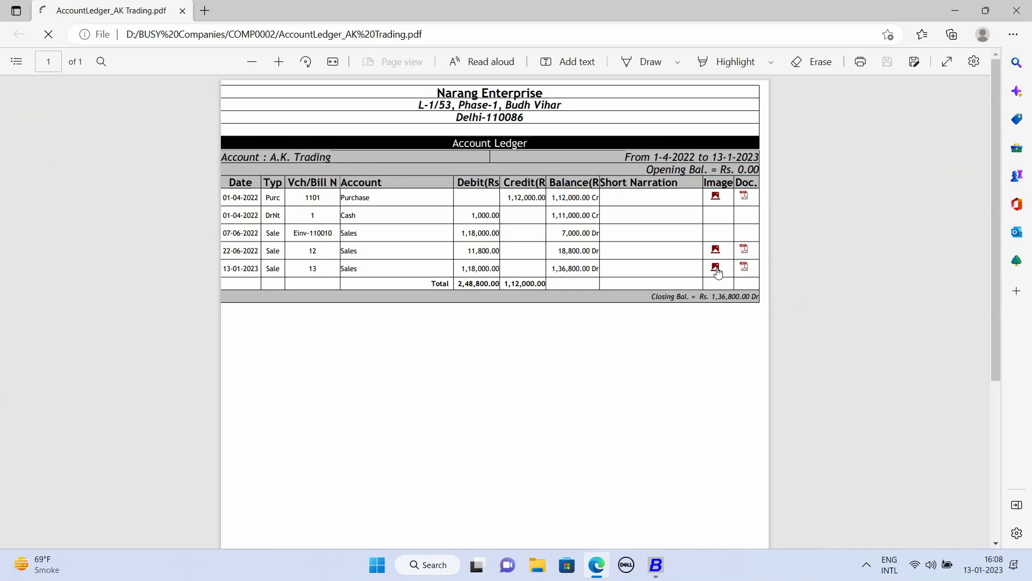
pyautogui.click(716, 268)
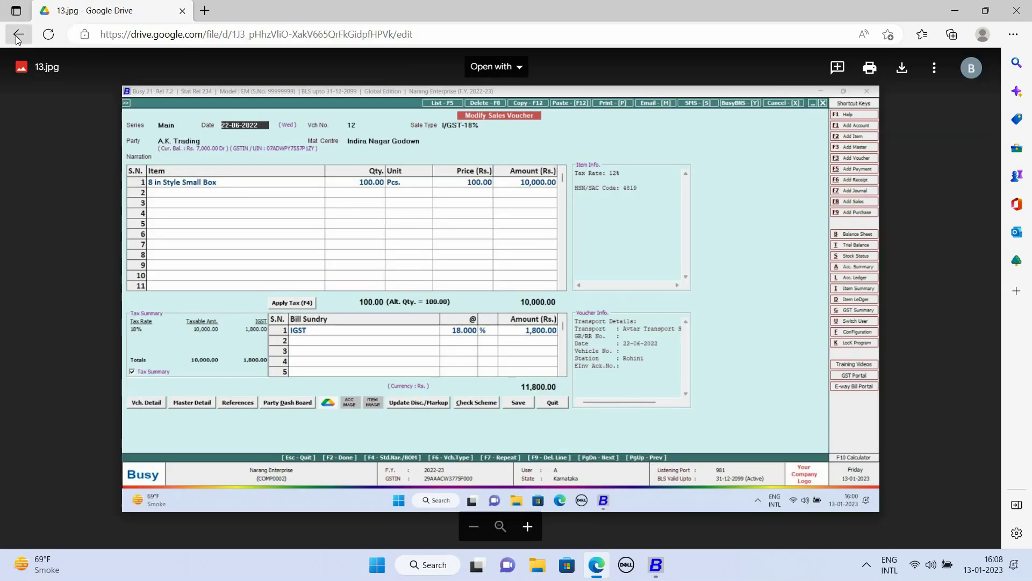
pyautogui.click(18, 38)
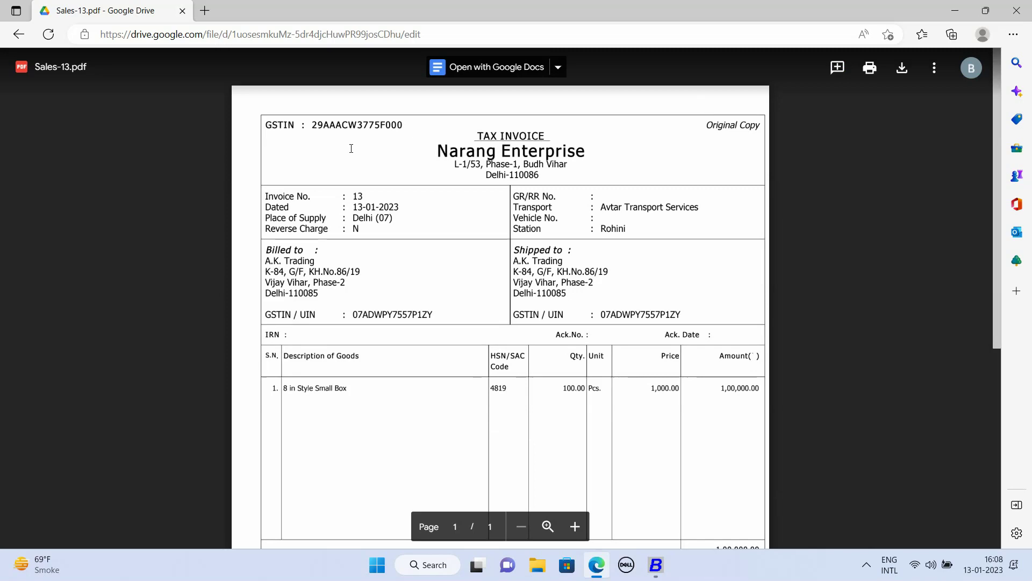
pyautogui.click(18, 34)
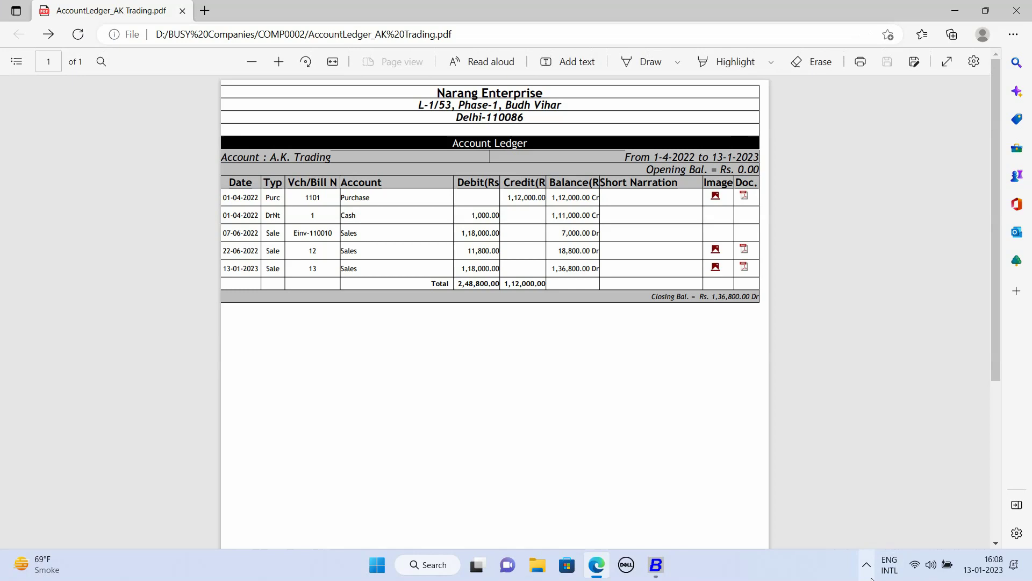
# Step: Close Edge with the AccountLedger_AK Trading.pdf tab to return to Busy 21
pyautogui.click(181, 12)
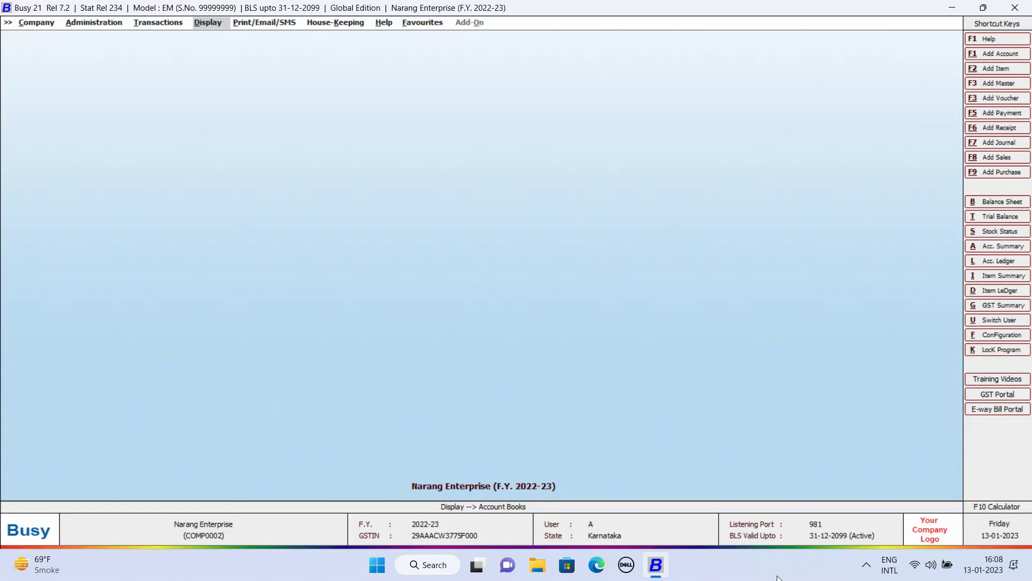